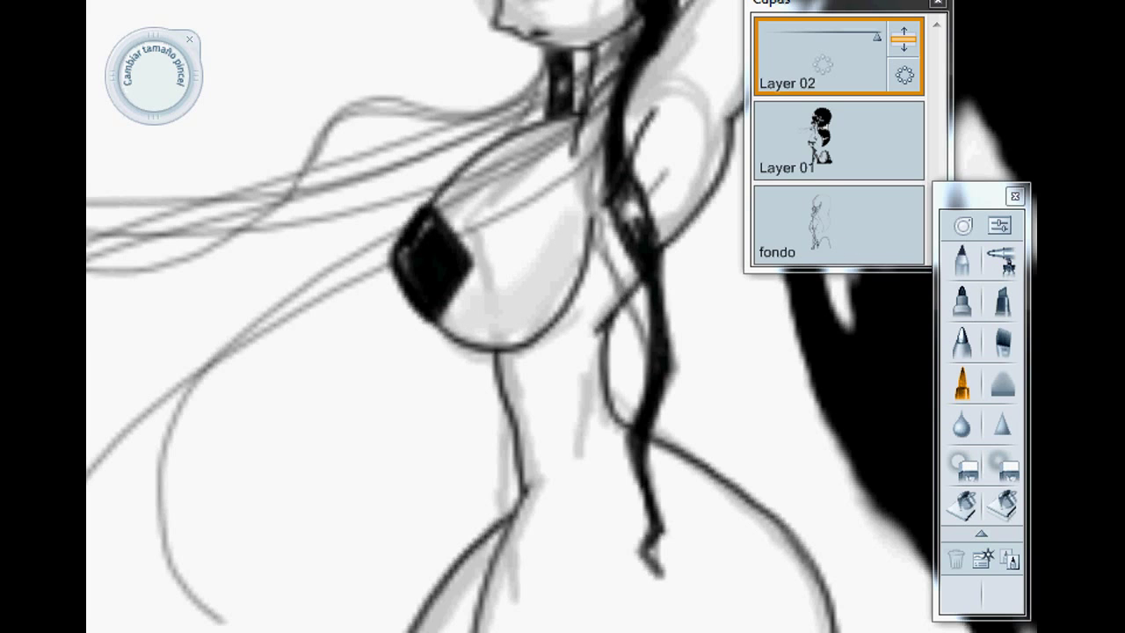
Hide the fondo sketch layer and make Layer 02 the active layer
{"action": "key", "text": "Up"}
{"action": "scroll", "coordinate": [685, 451], "scroll_direction": "right", "scroll_amount": 8}
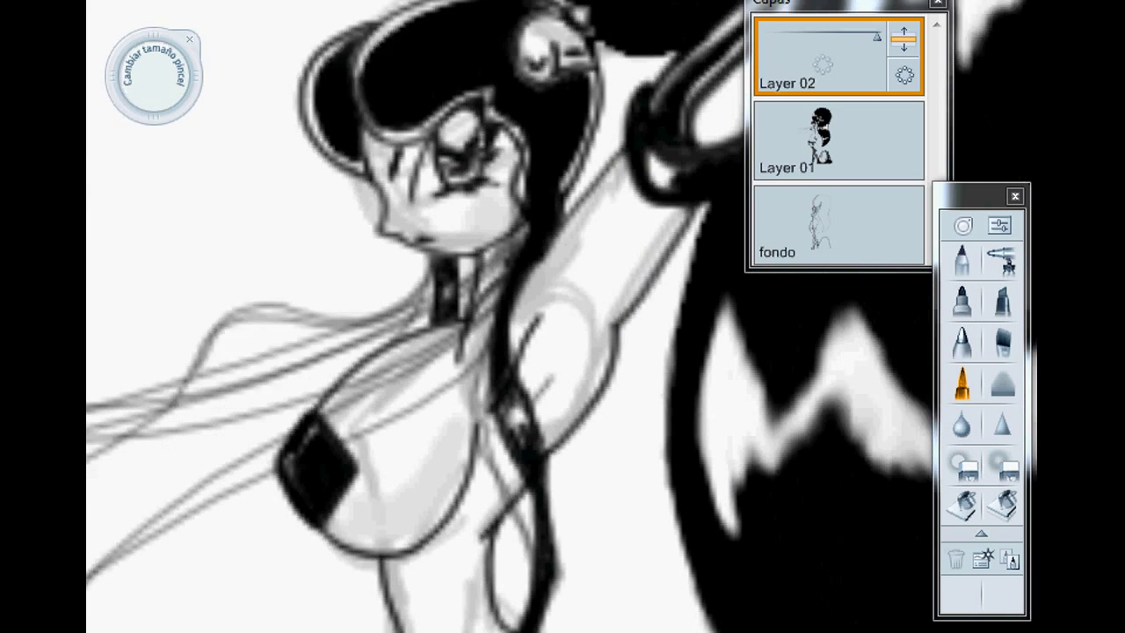
{"action": "left_click", "coordinate": [840, 230]}
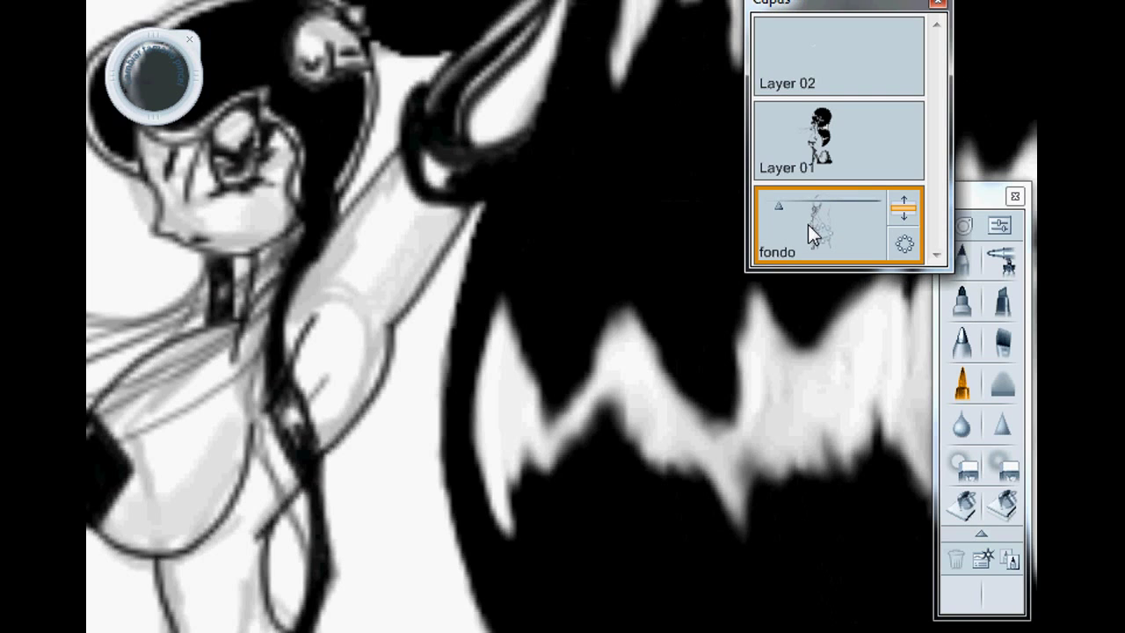
{"action": "left_click_drag", "start_coordinate": [804, 227], "coordinate": [715, 257]}
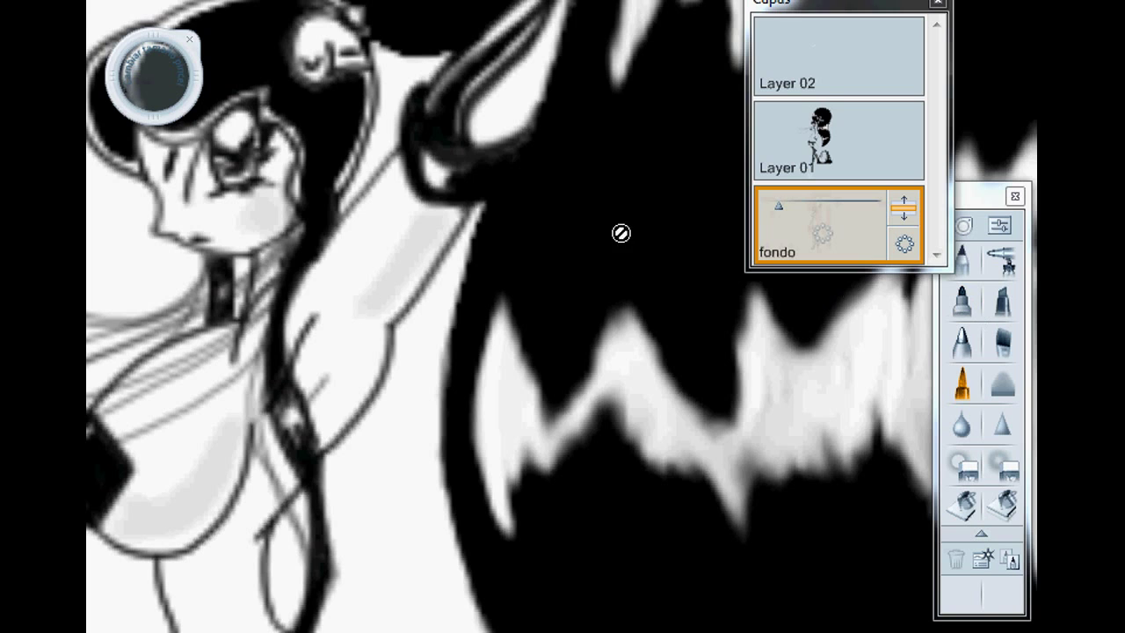
{"action": "left_click", "coordinate": [827, 98]}
Paint light grey shading along the underside of the raised arm and on the figure's far thigh
{"action": "left_click_drag", "start_coordinate": [359, 324], "coordinate": [331, 414]}
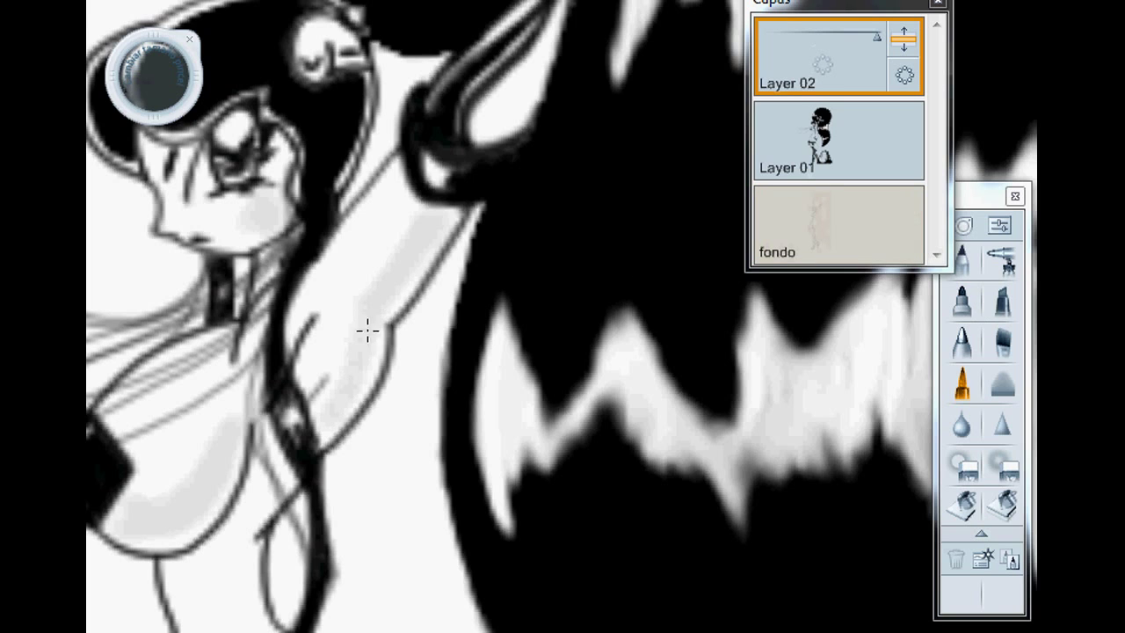
{"action": "scroll", "coordinate": [510, 316], "scroll_direction": "down", "scroll_amount": 6}
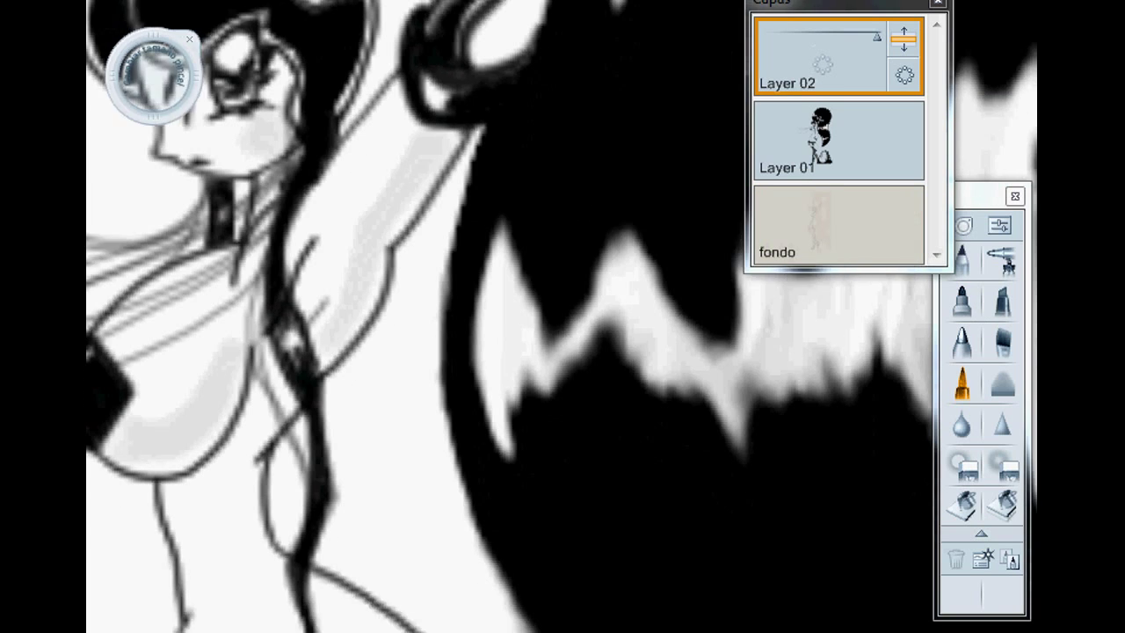
{"action": "scroll", "coordinate": [297, 302], "scroll_direction": "left", "scroll_amount": 3}
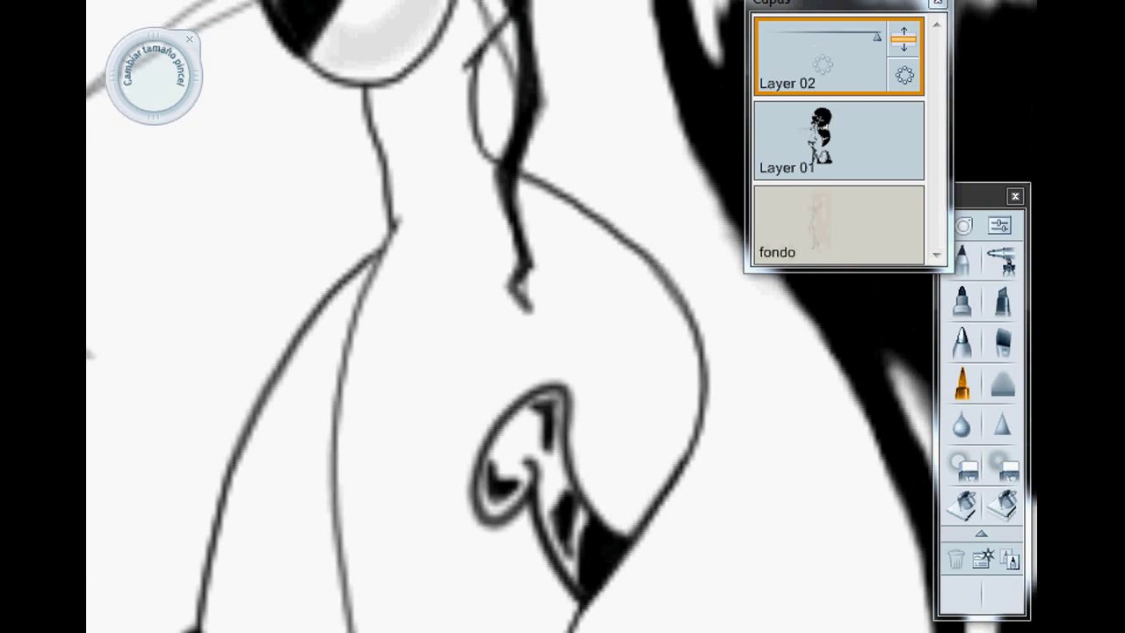
{"action": "scroll", "coordinate": [297, 302], "scroll_direction": "down", "scroll_amount": 2}
{"action": "mouse_move", "coordinate": [297, 302]}
{"action": "left_mouse_down"}
{"action": "mouse_move", "coordinate": [286, 432]}
{"action": "mouse_move", "coordinate": [303, 413]}
{"action": "mouse_move", "coordinate": [352, 507]}
{"action": "mouse_move", "coordinate": [330, 323]}
{"action": "mouse_move", "coordinate": [319, 373]}
{"action": "mouse_move", "coordinate": [327, 307]}
{"action": "mouse_move", "coordinate": [296, 382]}
{"action": "left_mouse_up"}
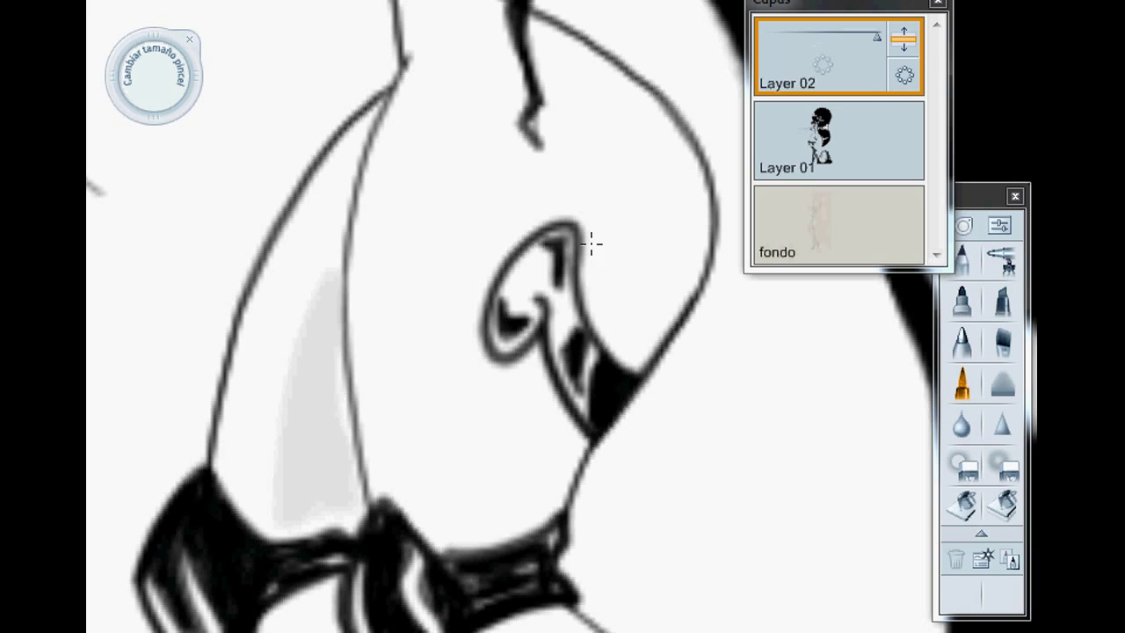
Add light grey shading down the waist, on the far leg below the strap and along the near thigh's inner edge
{"action": "scroll", "coordinate": [561, 317], "scroll_direction": "up", "scroll_amount": 5}
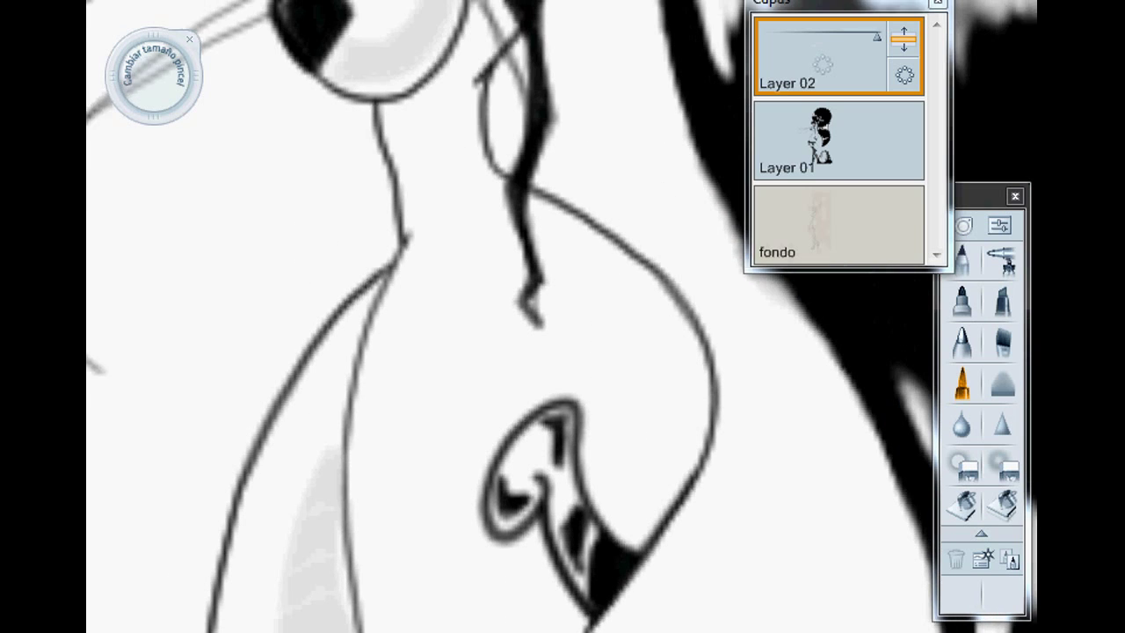
{"action": "mouse_move", "coordinate": [432, 131]}
{"action": "left_mouse_down"}
{"action": "mouse_move", "coordinate": [431, 102]}
{"action": "mouse_move", "coordinate": [402, 140]}
{"action": "mouse_move", "coordinate": [419, 191]}
{"action": "mouse_move", "coordinate": [377, 610]}
{"action": "mouse_move", "coordinate": [442, 226]}
{"action": "mouse_move", "coordinate": [395, 516]}
{"action": "mouse_move", "coordinate": [422, 618]}
{"action": "mouse_move", "coordinate": [443, 378]}
{"action": "mouse_move", "coordinate": [435, 629]}
{"action": "mouse_move", "coordinate": [434, 23]}
{"action": "left_mouse_up"}
{"action": "mouse_move", "coordinate": [304, 182]}
{"action": "left_mouse_down"}
{"action": "mouse_move", "coordinate": [320, 174]}
{"action": "mouse_move", "coordinate": [334, 234]}
{"action": "mouse_move", "coordinate": [382, 314]}
{"action": "left_mouse_up"}
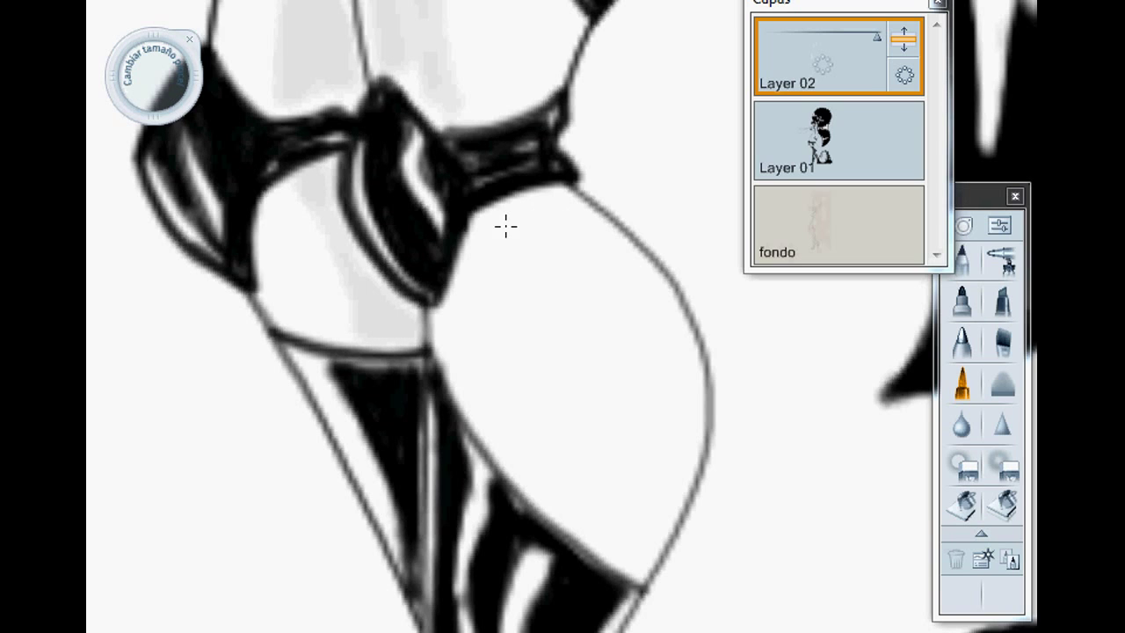
{"action": "mouse_move", "coordinate": [483, 222]}
{"action": "left_mouse_down"}
{"action": "mouse_move", "coordinate": [560, 474]}
{"action": "mouse_move", "coordinate": [595, 534]}
{"action": "mouse_move", "coordinate": [492, 261]}
{"action": "mouse_move", "coordinate": [464, 294]}
{"action": "mouse_move", "coordinate": [472, 387]}
{"action": "mouse_move", "coordinate": [483, 391]}
{"action": "mouse_move", "coordinate": [465, 382]}
{"action": "mouse_move", "coordinate": [553, 497]}
{"action": "left_mouse_up"}
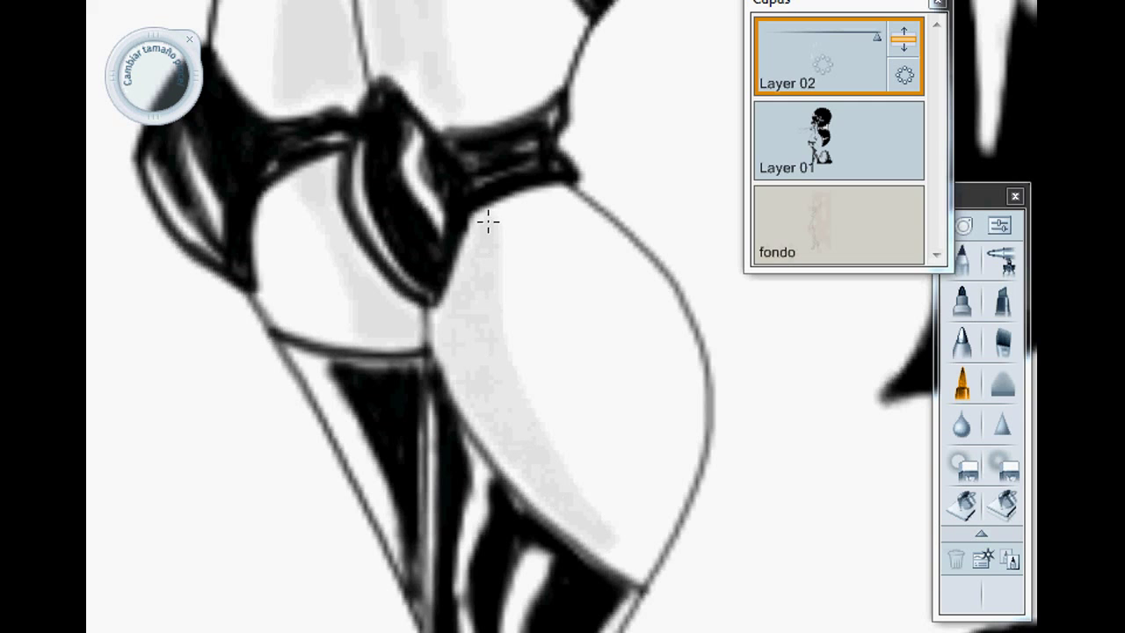
Soften the upper part of the near thigh's shading with the Blur tool
{"action": "scroll", "coordinate": [528, 395], "scroll_direction": "down", "scroll_amount": 12}
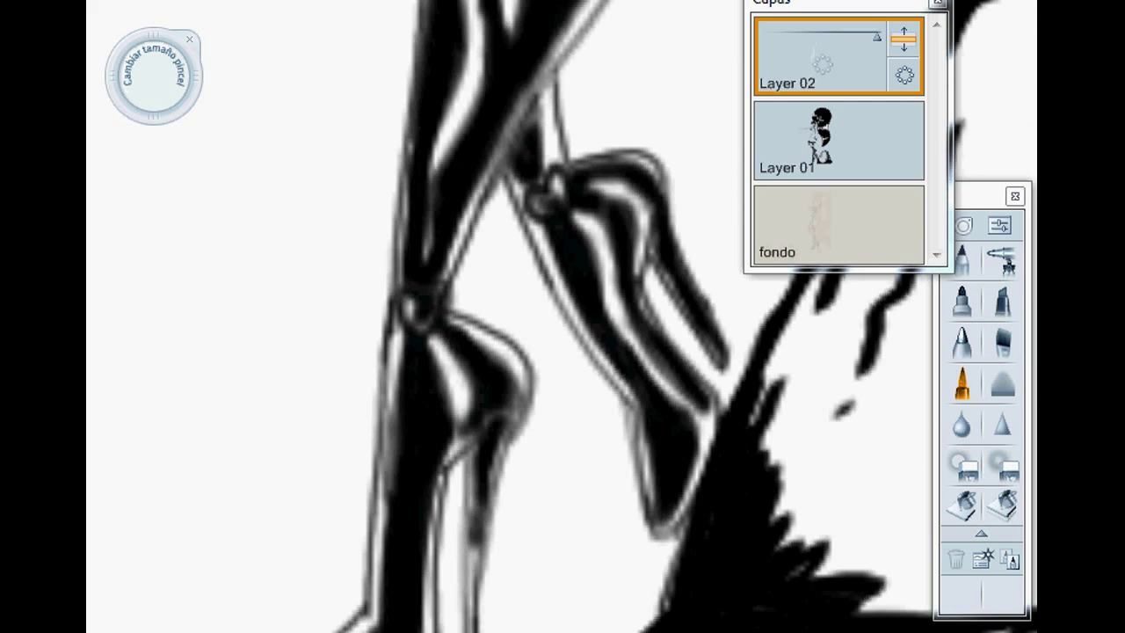
{"action": "scroll", "coordinate": [528, 396], "scroll_direction": "up", "scroll_amount": 13}
{"action": "scroll", "coordinate": [422, 317], "scroll_direction": "up", "scroll_amount": 2}
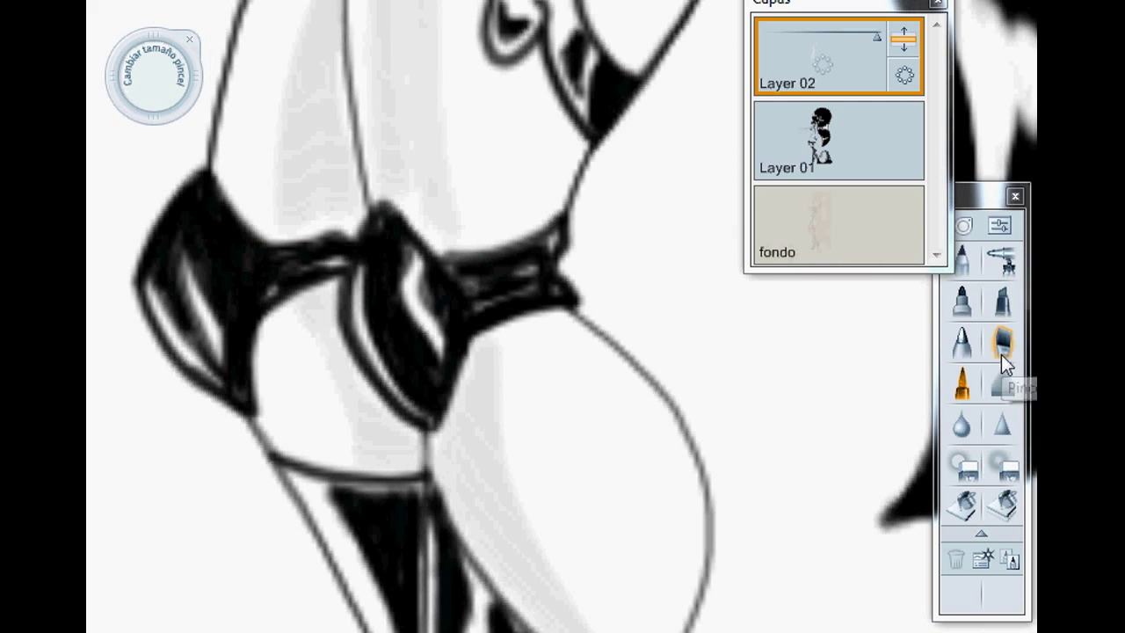
{"action": "left_click", "coordinate": [1001, 385]}
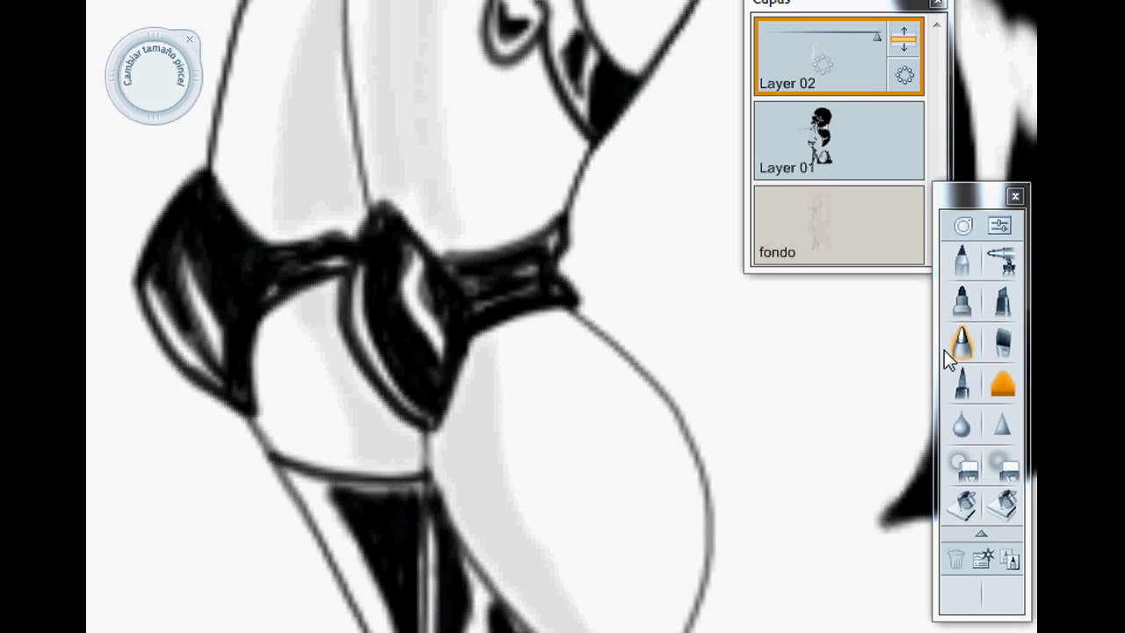
{"action": "left_click", "coordinate": [962, 426]}
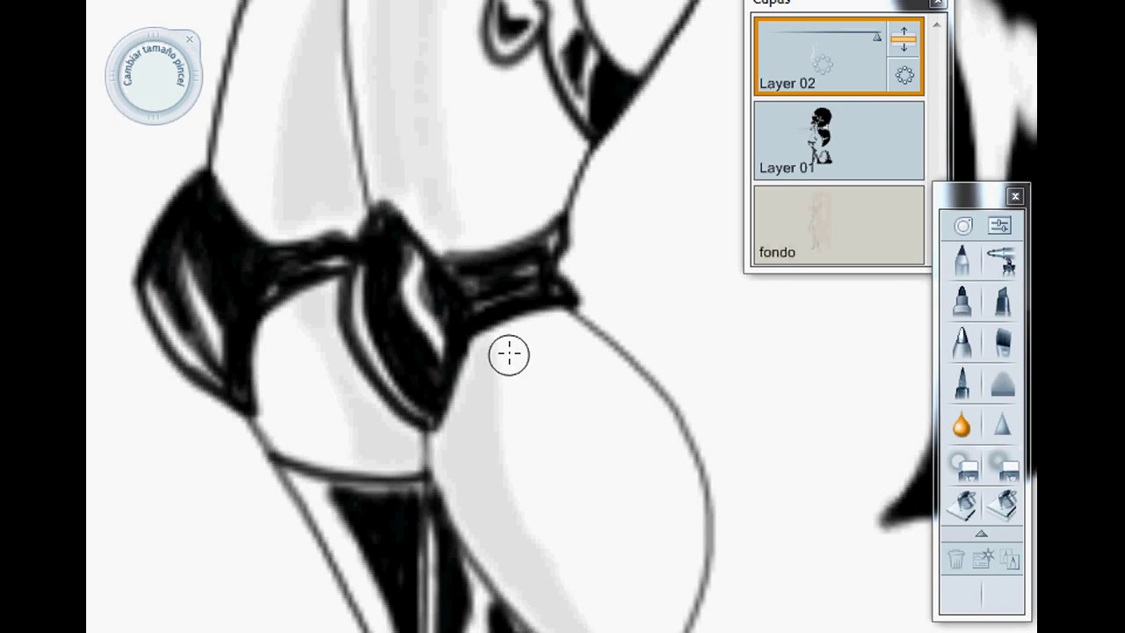
{"action": "mouse_move", "coordinate": [529, 449]}
{"action": "left_mouse_down"}
{"action": "mouse_move", "coordinate": [488, 377]}
{"action": "mouse_move", "coordinate": [554, 522]}
{"action": "mouse_move", "coordinate": [536, 433]}
{"action": "left_mouse_up"}
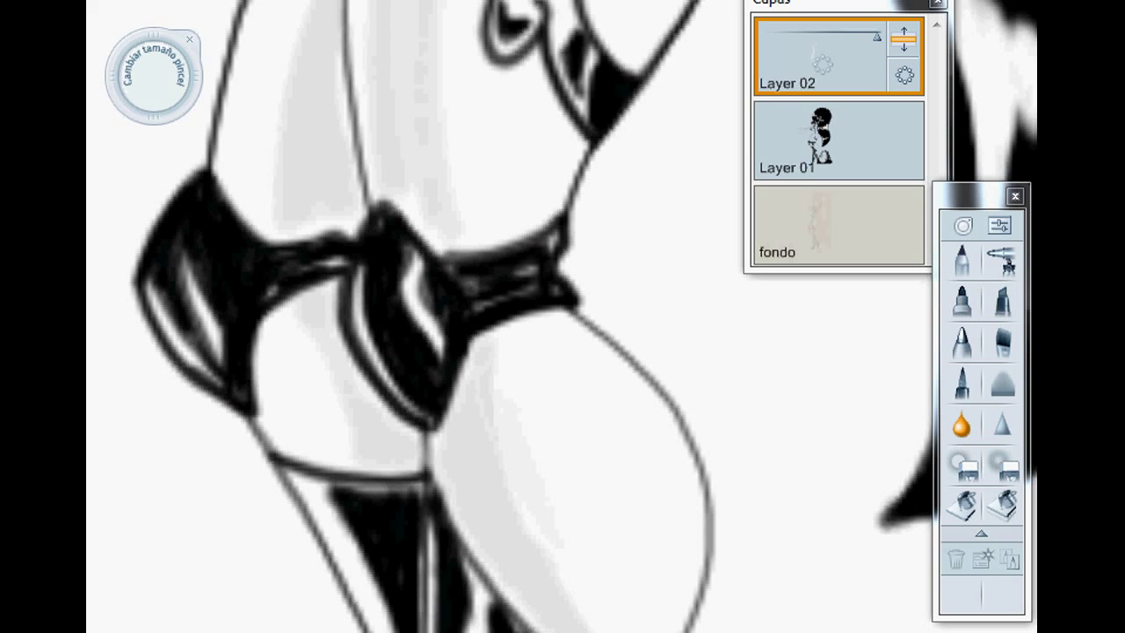
Blur the near thigh's shading along its full edge, from the strap down to the stocking
{"action": "key", "text": "space"}
{"action": "left_click_drag", "start_coordinate": [511, 310], "coordinate": [618, 344]}
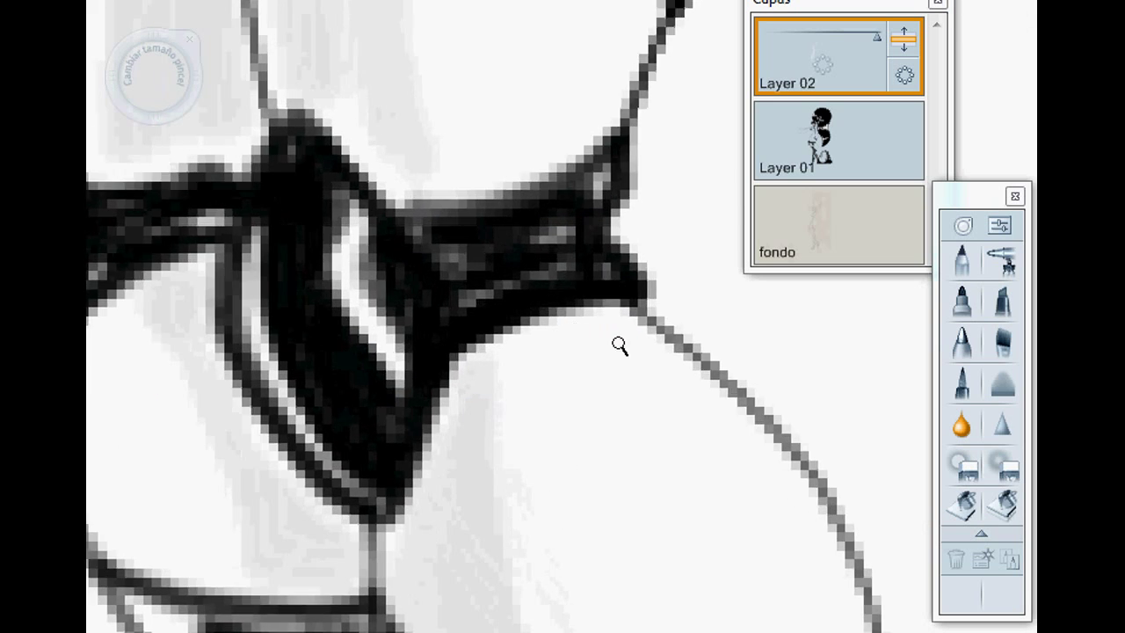
{"action": "mouse_move", "coordinate": [618, 563]}
{"action": "left_mouse_down"}
{"action": "mouse_move", "coordinate": [618, 216]}
{"action": "mouse_move", "coordinate": [618, 255]}
{"action": "left_mouse_up"}
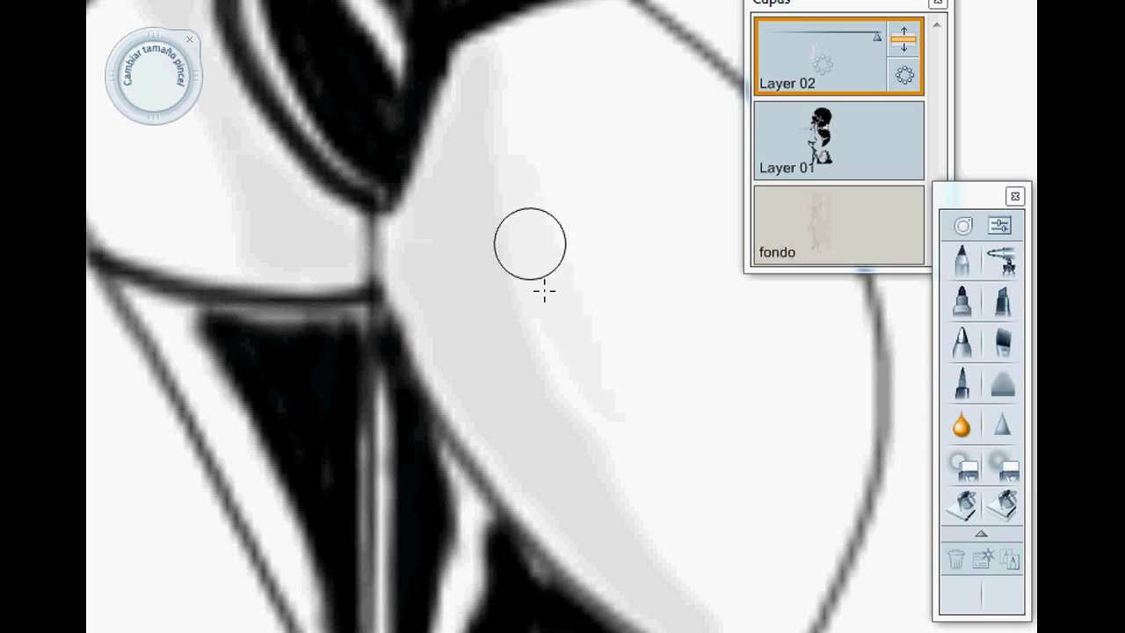
{"action": "left_click_drag", "start_coordinate": [506, 169], "coordinate": [558, 376]}
{"action": "left_click_drag", "start_coordinate": [506, 104], "coordinate": [484, 158]}
{"action": "mouse_move", "coordinate": [515, 228]}
{"action": "left_mouse_down"}
{"action": "mouse_move", "coordinate": [524, 278]}
{"action": "mouse_move", "coordinate": [569, 345]}
{"action": "mouse_move", "coordinate": [587, 429]}
{"action": "mouse_move", "coordinate": [616, 478]}
{"action": "left_mouse_up"}
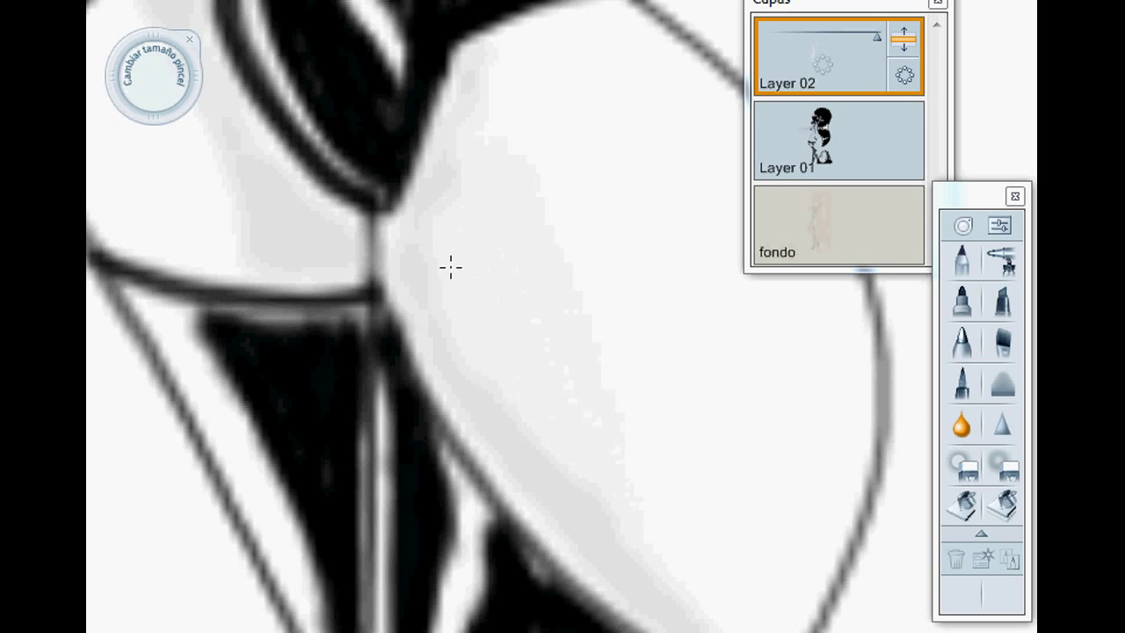
{"action": "left_click_drag", "start_coordinate": [449, 268], "coordinate": [686, 580]}
{"action": "left_click", "coordinate": [964, 425]}
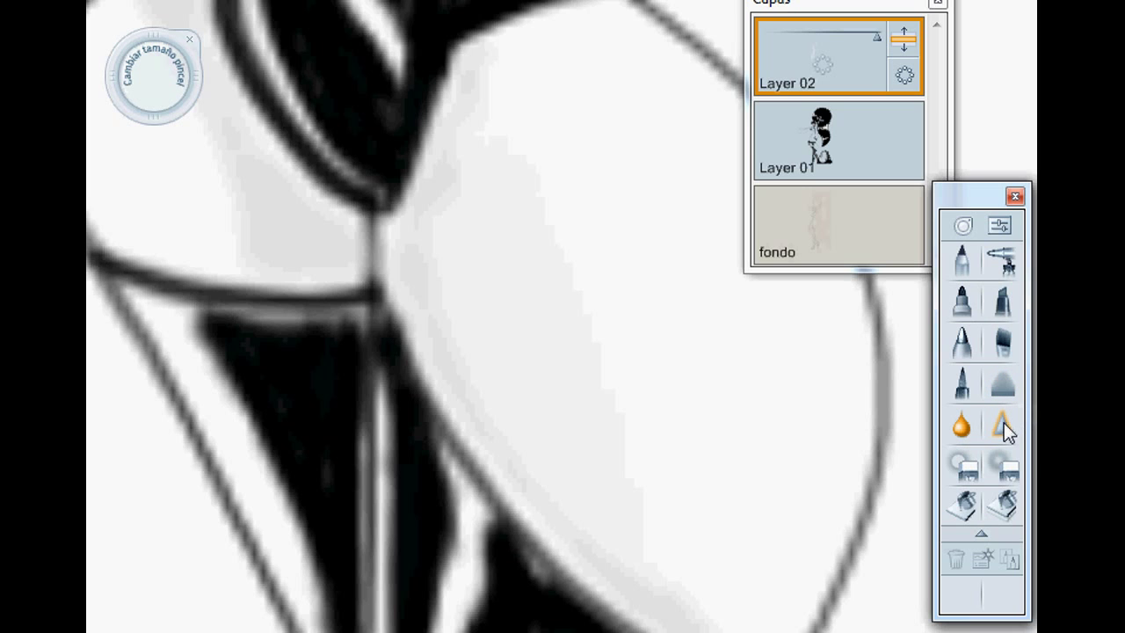
Apply the Sharpen tool with a much smaller brush to the upper edge of the near thigh's shading
{"action": "left_click", "coordinate": [1004, 422]}
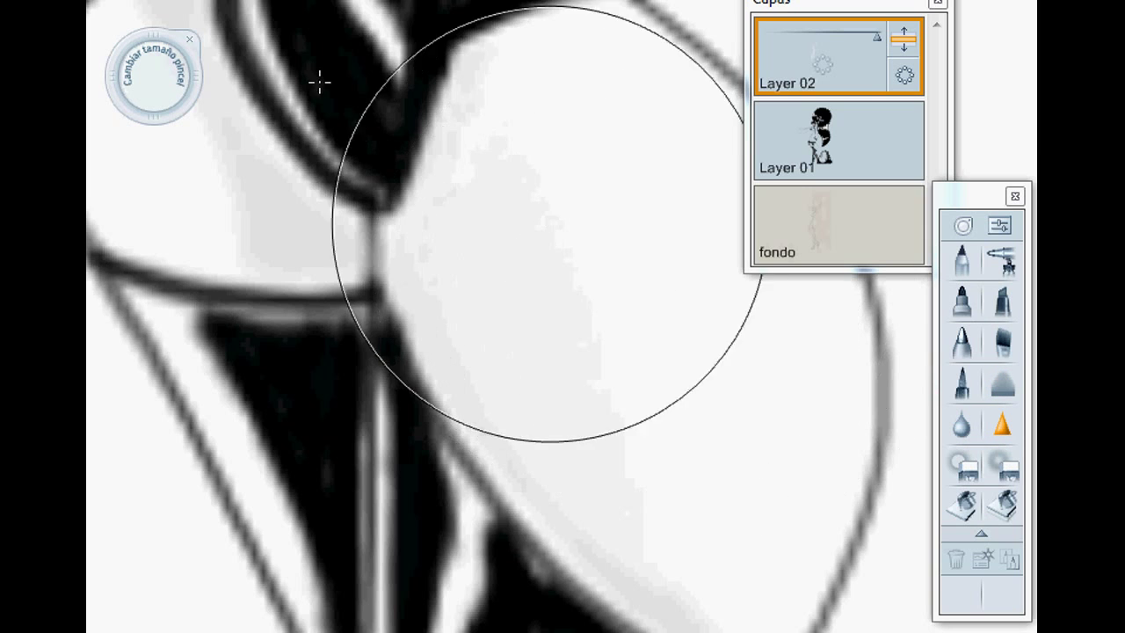
{"action": "left_click_drag", "start_coordinate": [153, 76], "coordinate": [165, 81]}
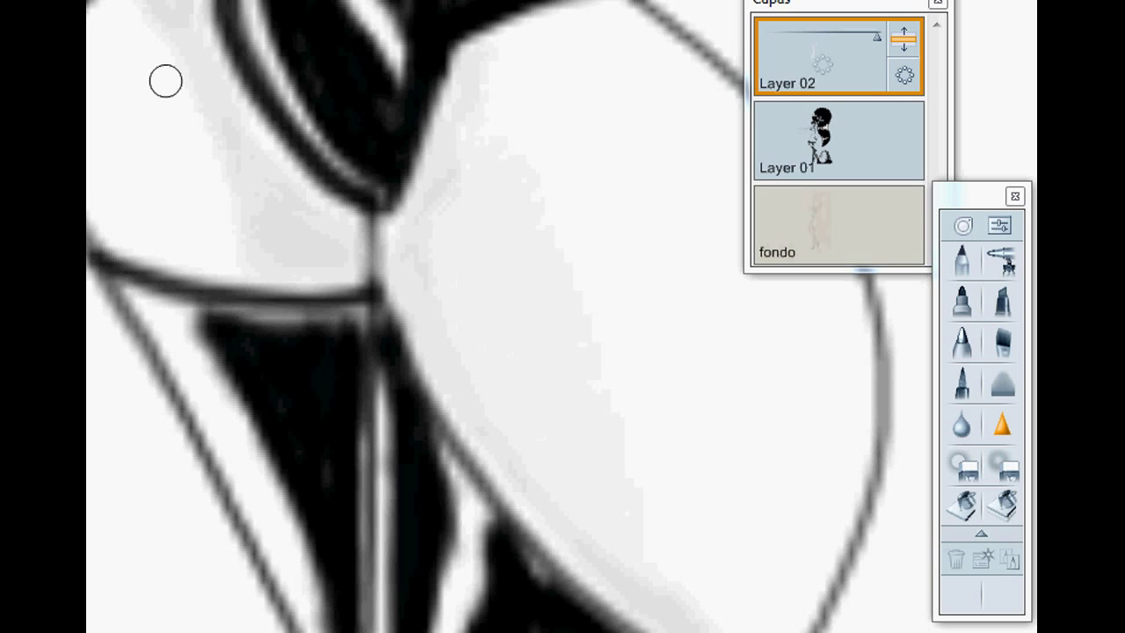
{"action": "key", "text": "]"}
{"action": "key", "text": "]"}
{"action": "key", "text": "]"}
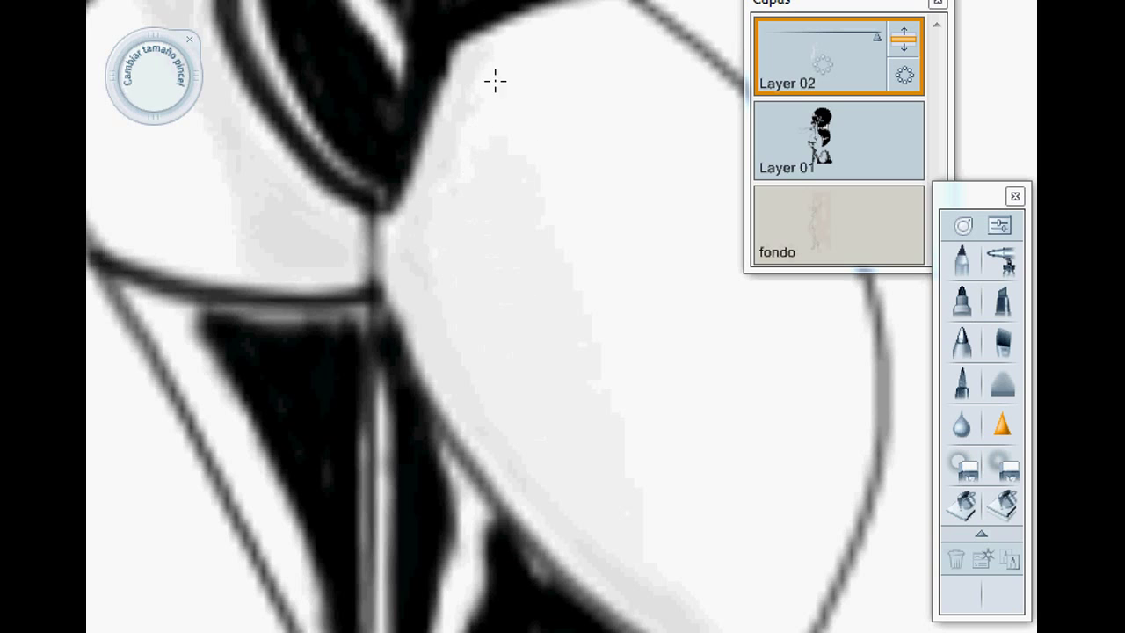
Smudge the shading on the far leg below the strap and on both thighs above it
{"action": "left_click", "coordinate": [1002, 384]}
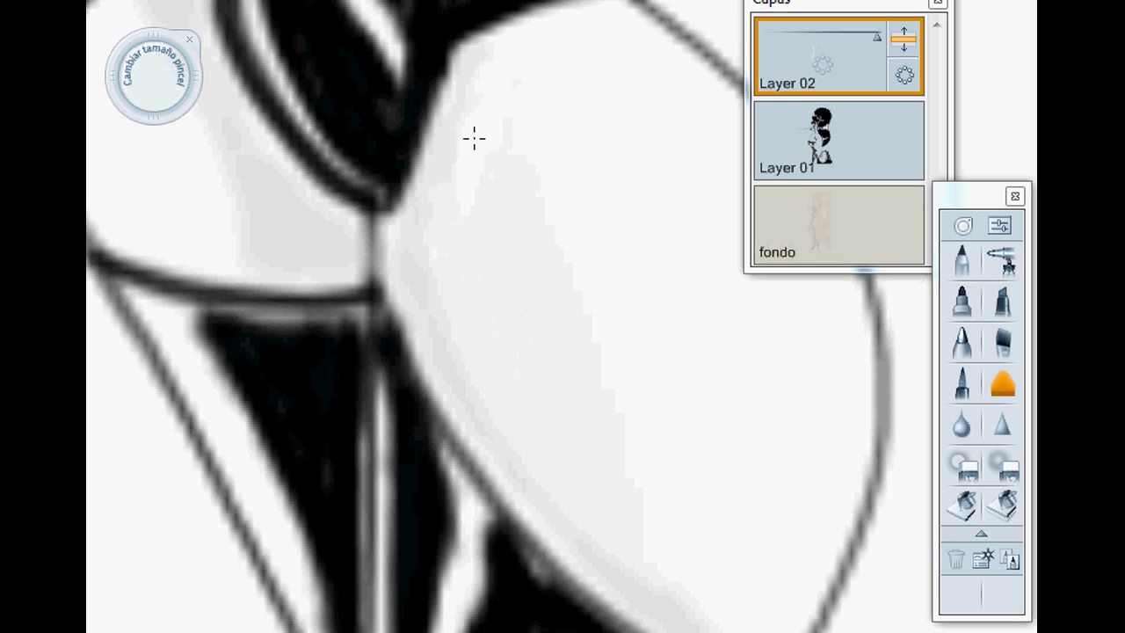
{"action": "left_click_drag", "start_coordinate": [291, 211], "coordinate": [467, 453]}
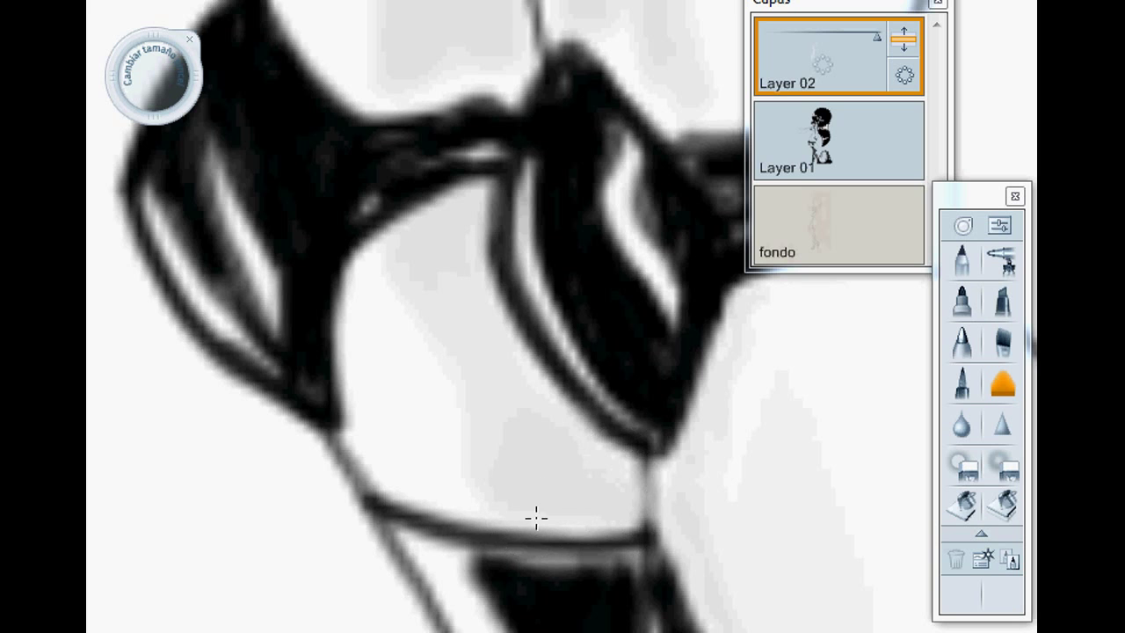
{"action": "scroll", "coordinate": [605, 202], "scroll_direction": "up", "scroll_amount": 12}
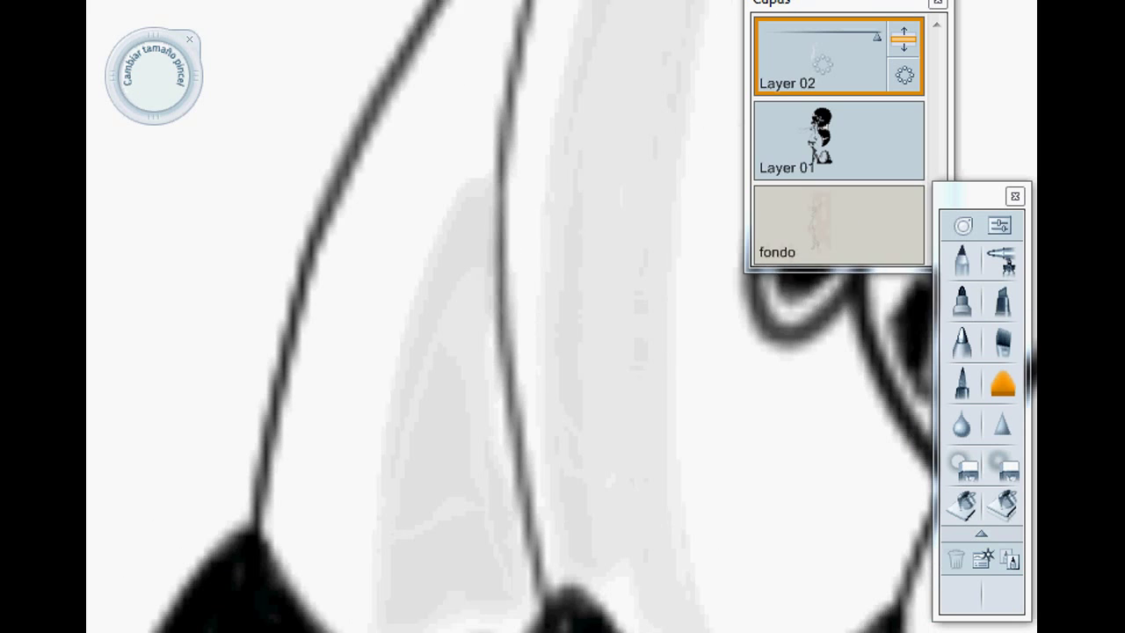
{"action": "scroll", "coordinate": [606, 201], "scroll_direction": "down", "scroll_amount": 1}
{"action": "scroll", "coordinate": [581, 183], "scroll_direction": "down", "scroll_amount": 1}
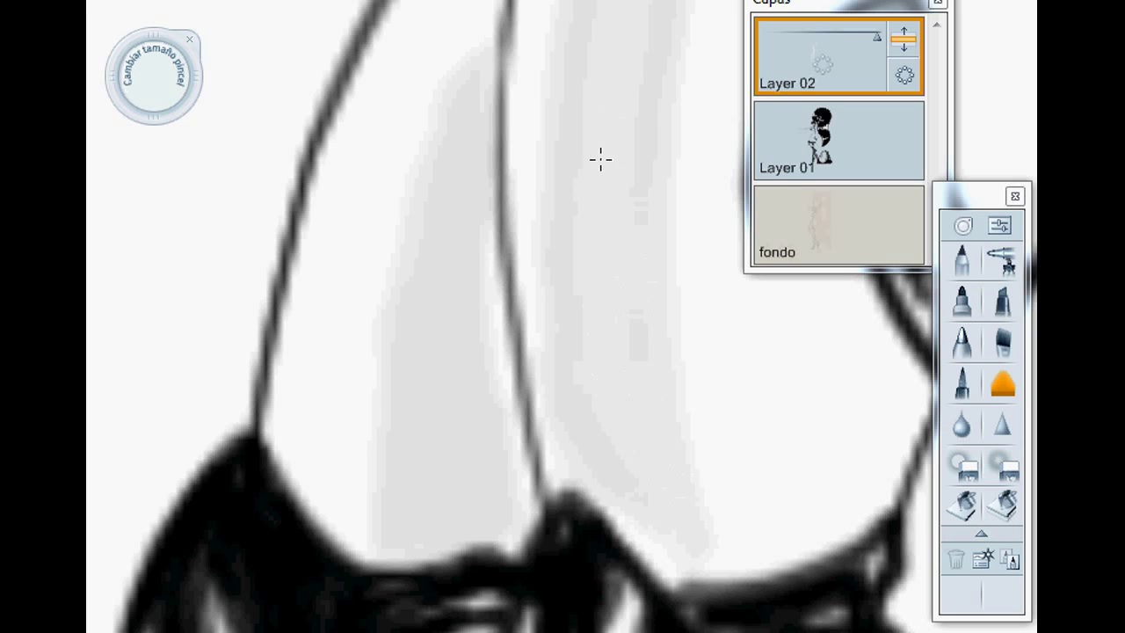
{"action": "left_click_drag", "start_coordinate": [685, 525], "coordinate": [708, 536]}
Smudge the shading along the waist, torso, chest and raised arm into smooth light grey tones
{"action": "scroll", "coordinate": [510, 316], "scroll_direction": "up", "scroll_amount": 5}
{"action": "mouse_move", "coordinate": [832, 422]}
{"action": "left_mouse_down"}
{"action": "mouse_move", "coordinate": [830, 410]}
{"action": "mouse_move", "coordinate": [615, 409]}
{"action": "left_mouse_up"}
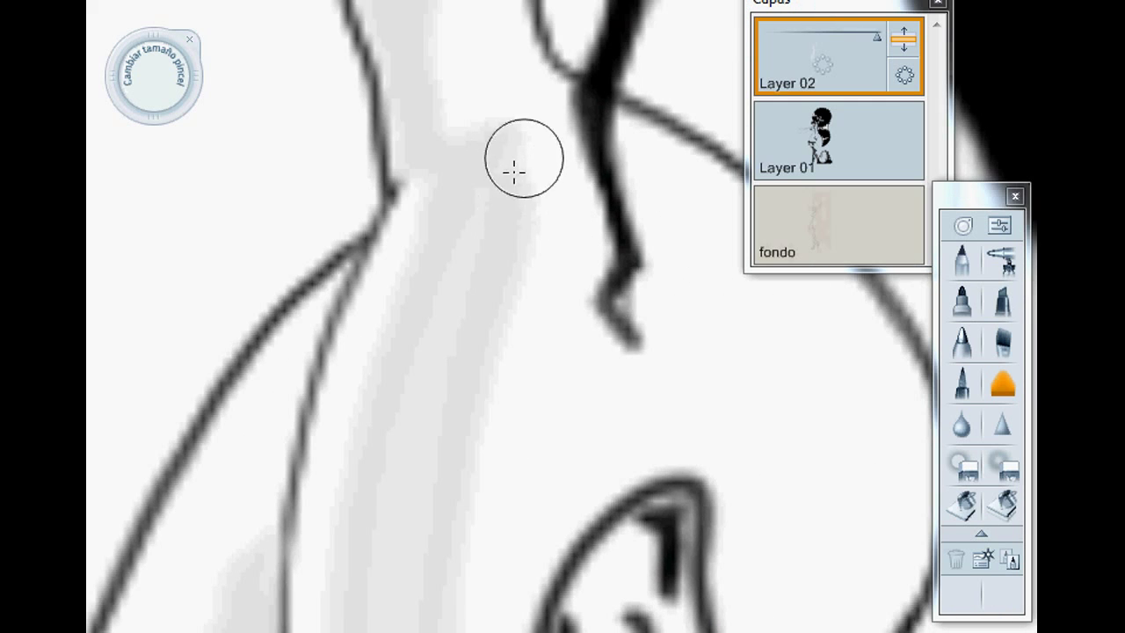
{"action": "mouse_move", "coordinate": [536, 130]}
{"action": "left_mouse_down"}
{"action": "mouse_move", "coordinate": [480, 480]}
{"action": "mouse_move", "coordinate": [477, 577]}
{"action": "left_mouse_up"}
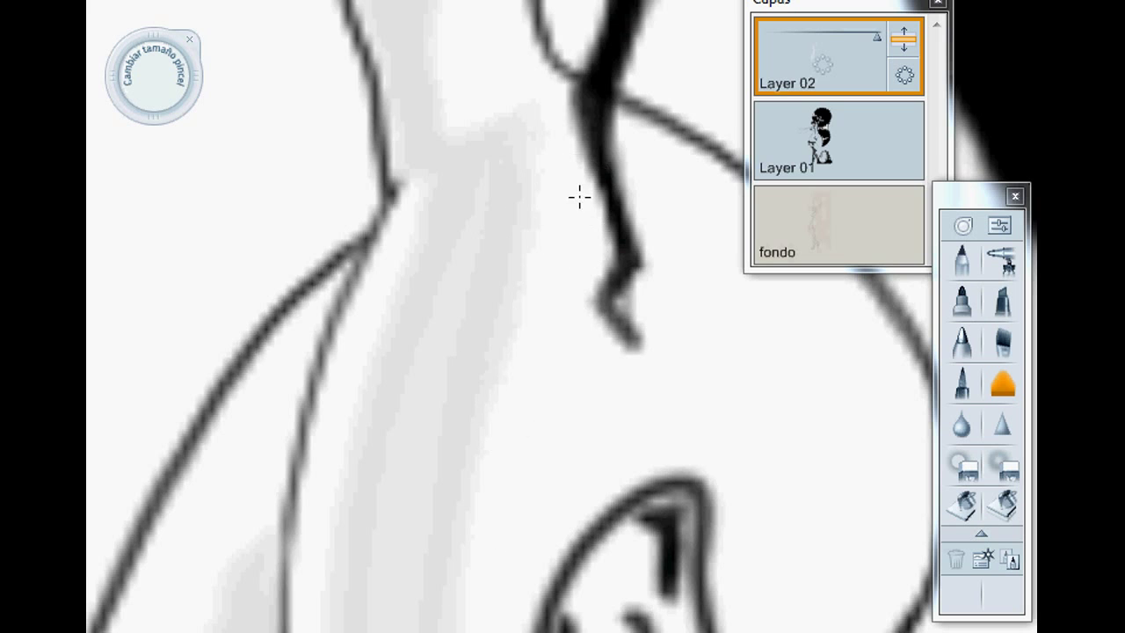
{"action": "scroll", "coordinate": [466, 216], "scroll_direction": "up", "scroll_amount": 5}
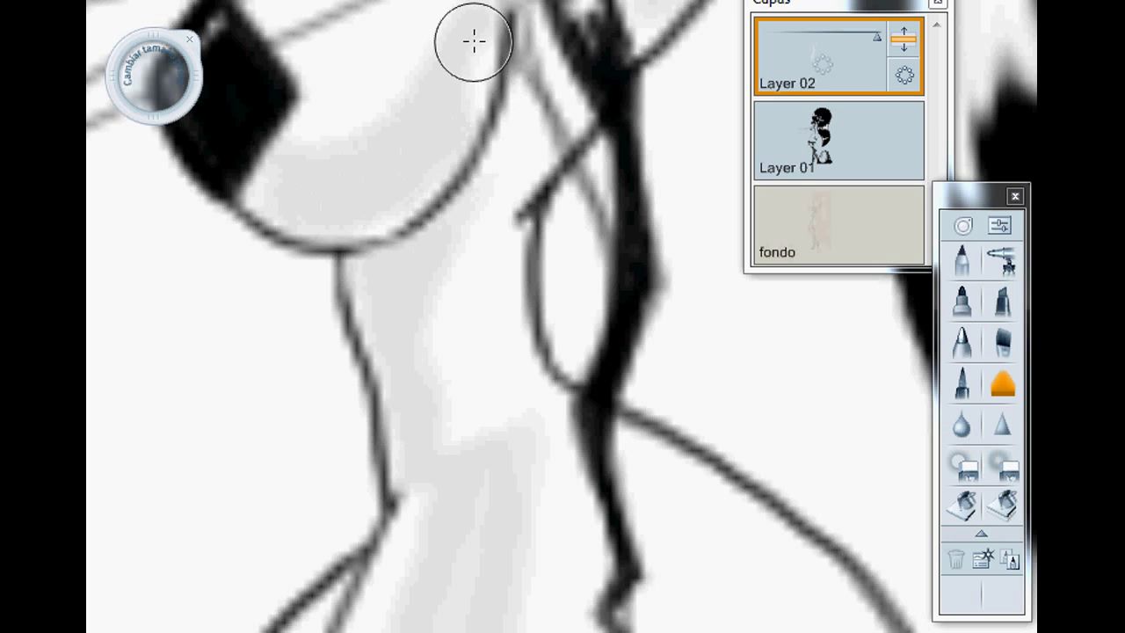
{"action": "scroll", "coordinate": [485, 334], "scroll_direction": "up", "scroll_amount": 11}
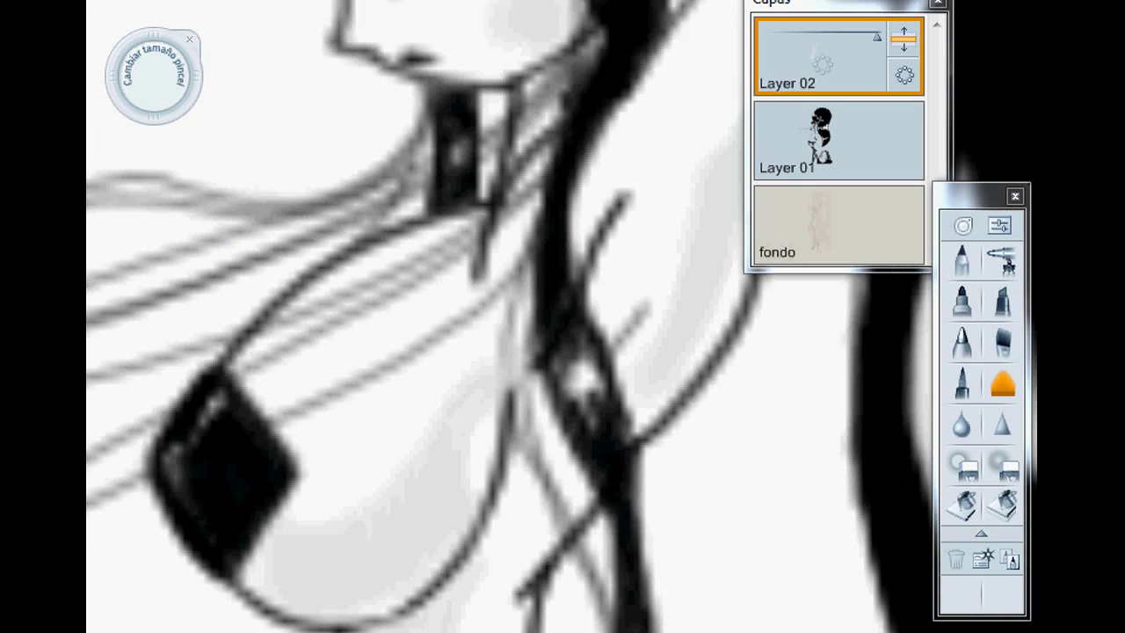
{"action": "scroll", "coordinate": [484, 334], "scroll_direction": "down", "scroll_amount": 1}
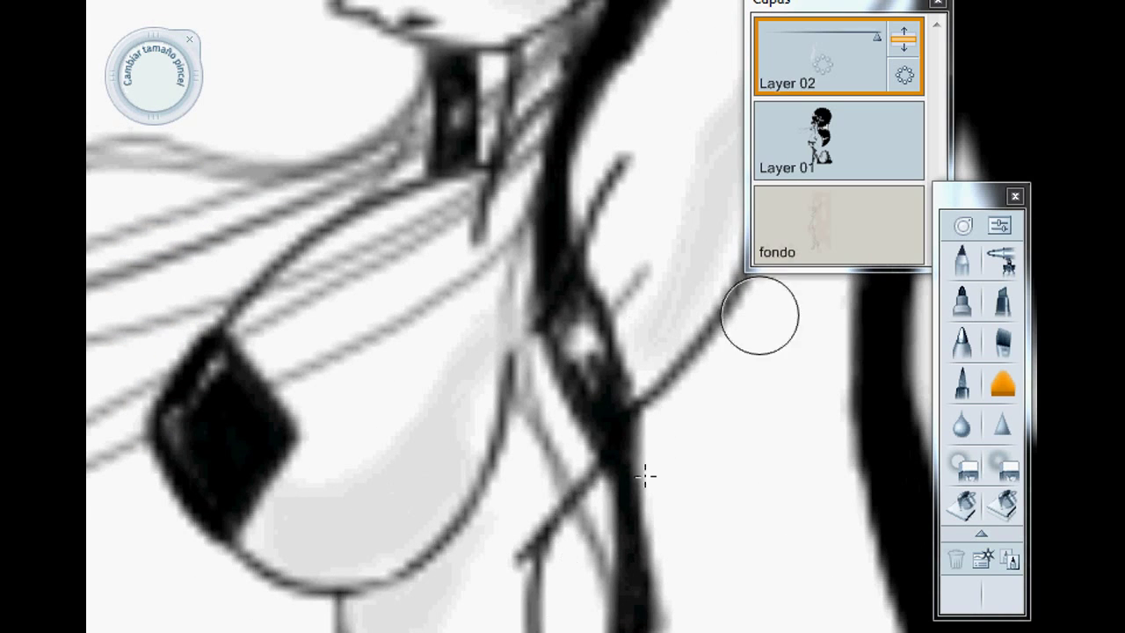
Move Layer 01 above Layer 02, and make Layer 02 the active layer
{"action": "left_click", "coordinate": [910, 146]}
{"action": "left_click_drag", "start_coordinate": [904, 116], "coordinate": [904, 62]}
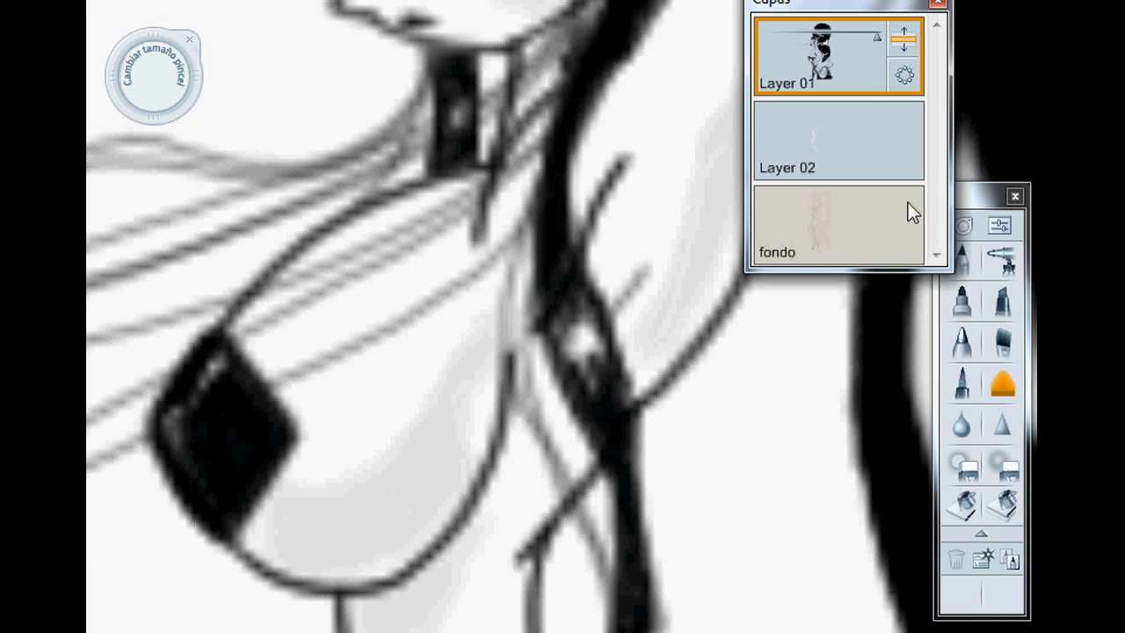
{"action": "scroll", "coordinate": [502, 258], "scroll_direction": "up", "scroll_amount": 4}
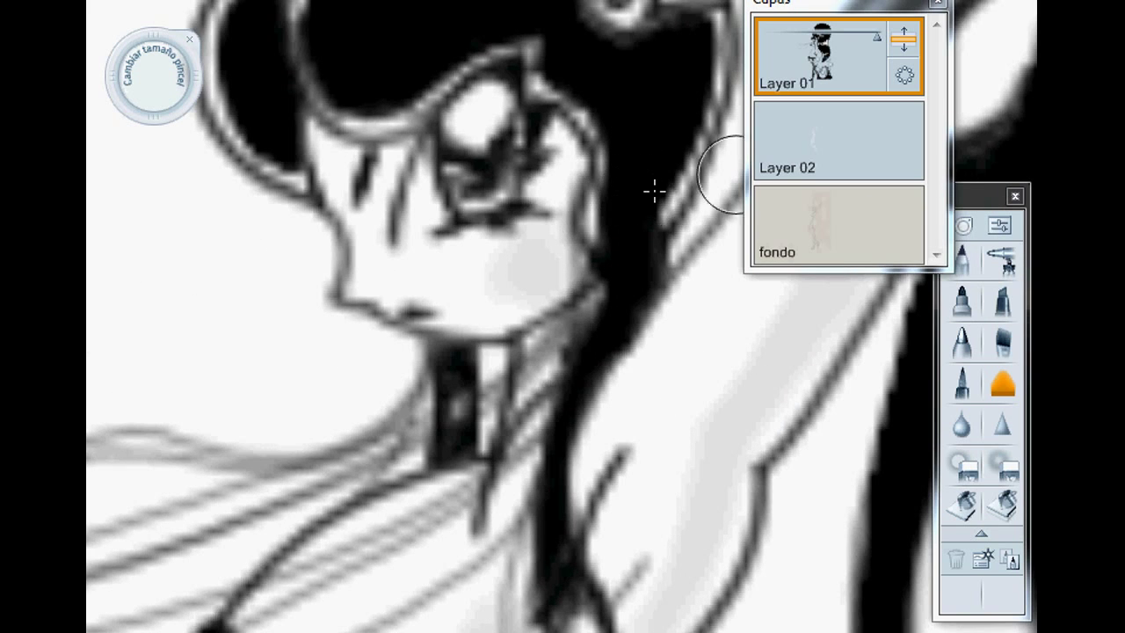
{"action": "left_click", "coordinate": [830, 167]}
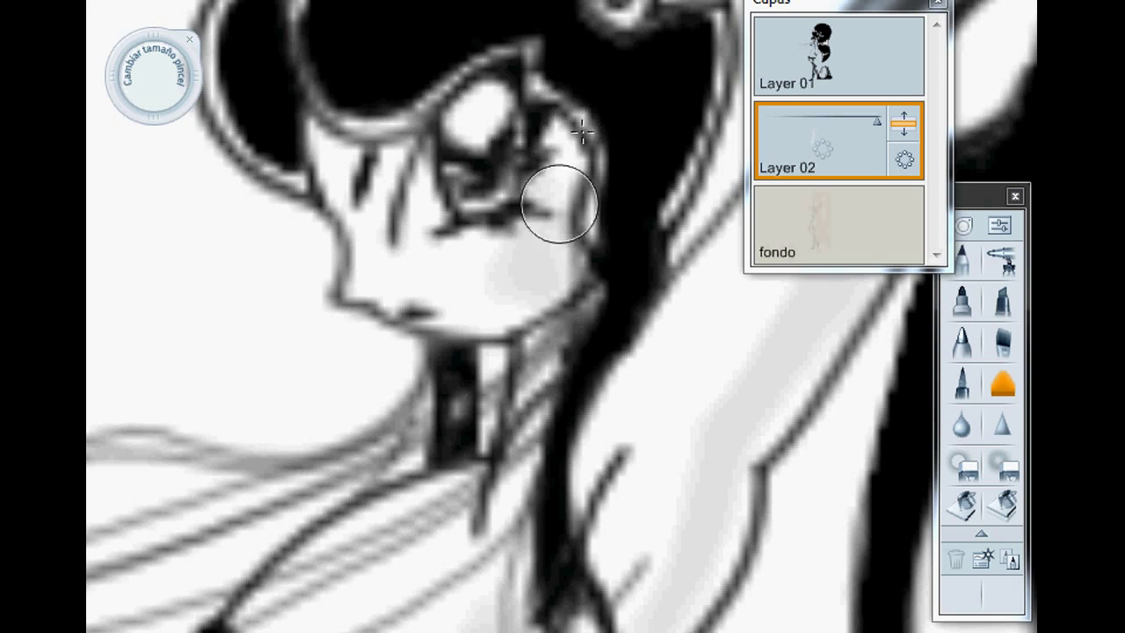
Smudge the shading on the figure's cheek to soften its edges
{"action": "left_click_drag", "start_coordinate": [555, 282], "coordinate": [507, 240]}
{"action": "key", "text": "Right"}
{"action": "key", "text": "Right"}
{"action": "key", "text": "Right"}
{"action": "key", "text": "Right"}
{"action": "key", "text": "Right"}
{"action": "key", "text": "Right"}
{"action": "key", "text": "Right"}
{"action": "key", "text": "Right"}
{"action": "key", "text": "Right"}
{"action": "key", "text": "Right"}
{"action": "key", "text": "Right"}
{"action": "key", "text": "Right"}
{"action": "key", "text": "Right"}
{"action": "key", "text": "Right"}
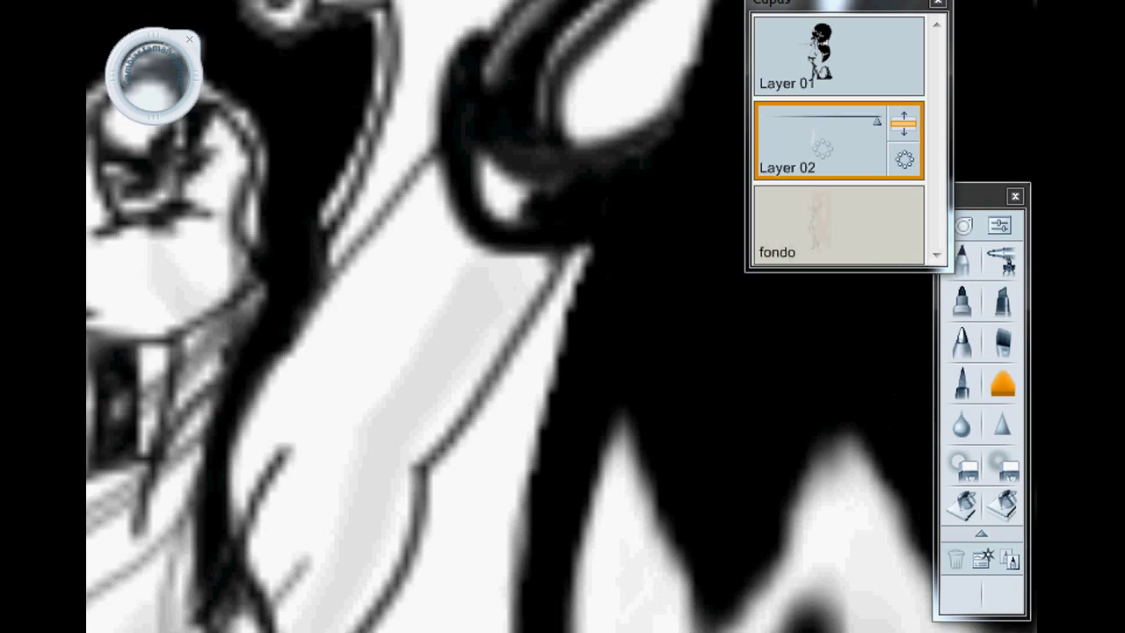
Smudge the grey shading along the upper part of the figure's raised arm
{"action": "key", "text": "Left"}
{"action": "key", "text": "Left"}
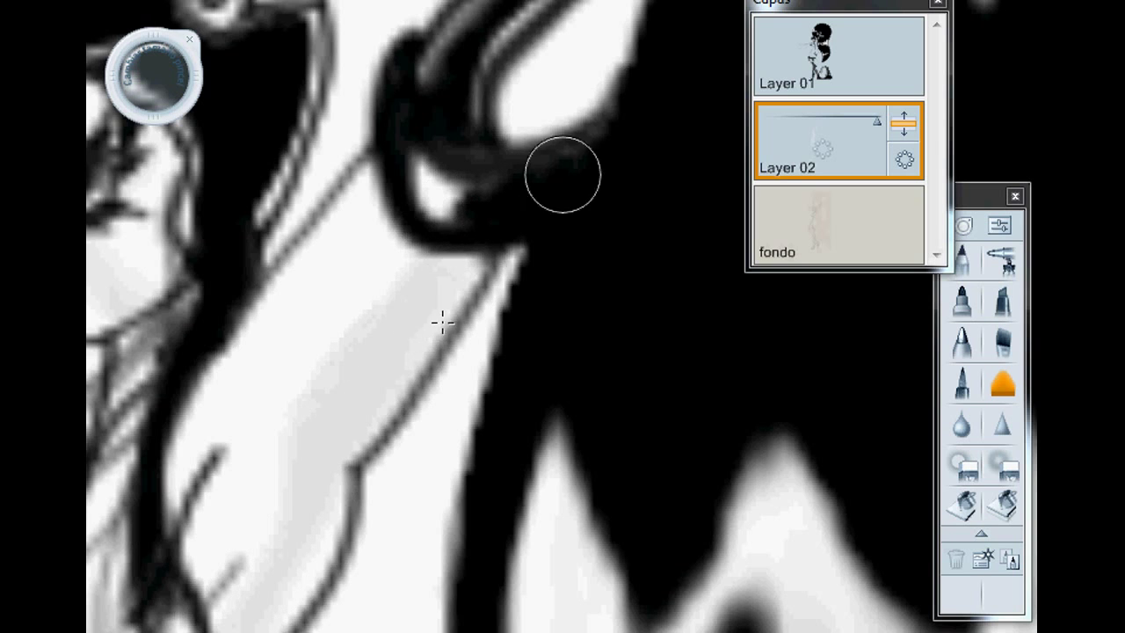
{"action": "mouse_move", "coordinate": [355, 444]}
{"action": "left_mouse_down"}
{"action": "mouse_move", "coordinate": [297, 573]}
{"action": "mouse_move", "coordinate": [290, 629]}
{"action": "left_mouse_up"}
{"action": "left_click_drag", "start_coordinate": [264, 492], "coordinate": [764, 493]}
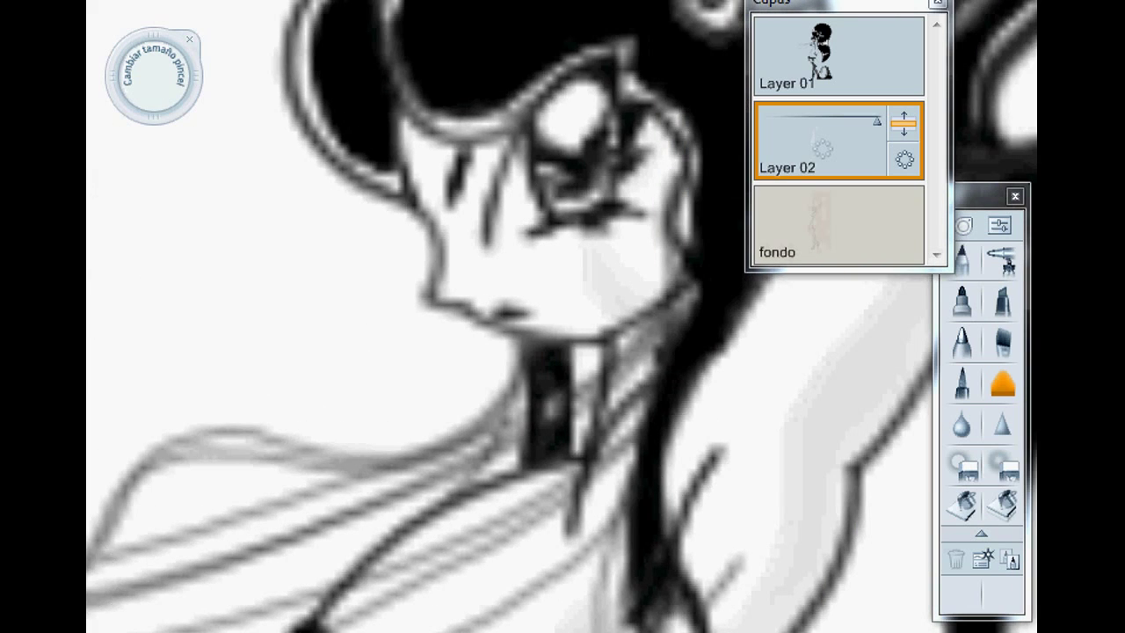
Handwrite "RVAcomics" in large black letters with the chisel-tip marker in the blank area in front of the figure's legs
{"action": "key", "text": "space"}
{"action": "left_click_drag", "start_coordinate": [580, 301], "coordinate": [251, 246]}
{"action": "left_click_drag", "start_coordinate": [511, 227], "coordinate": [472, 220]}
{"action": "left_click_drag", "start_coordinate": [610, 253], "coordinate": [533, 164]}
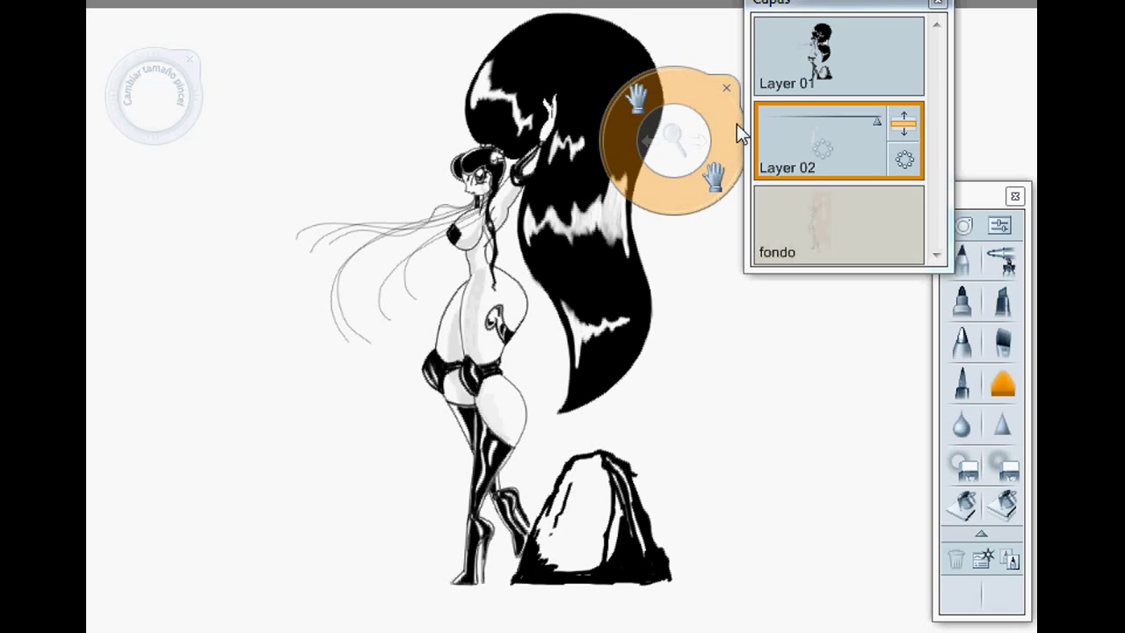
{"action": "left_click", "coordinate": [962, 341]}
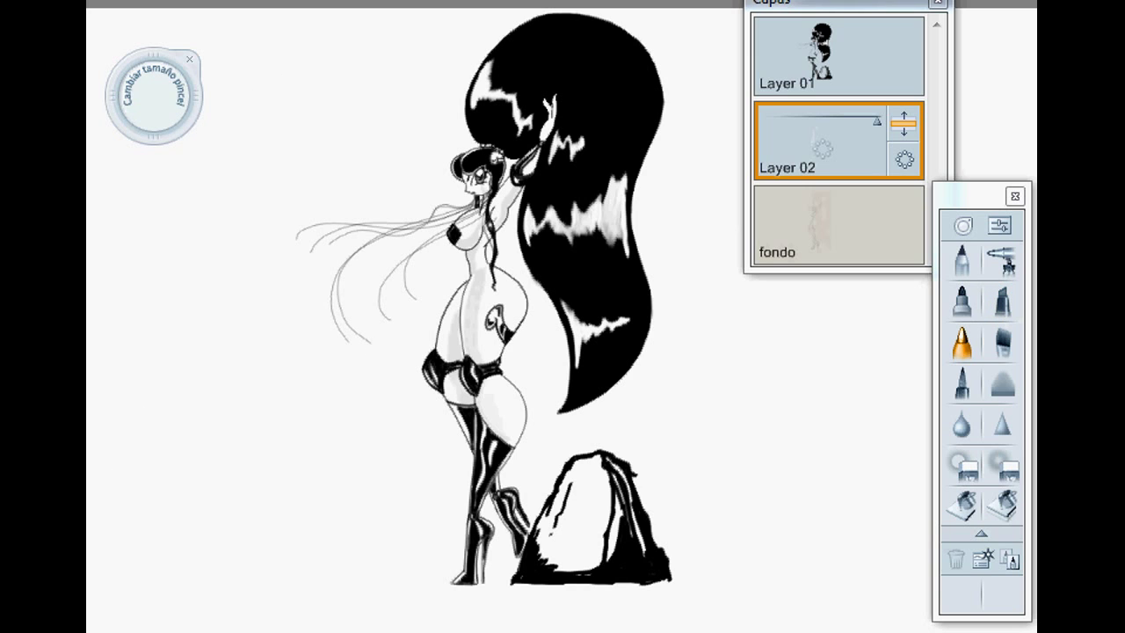
{"action": "key", "text": "c"}
{"action": "left_click_drag", "start_coordinate": [600, 25], "coordinate": [225, 3]}
{"action": "left_click_drag", "start_coordinate": [162, 294], "coordinate": [161, 319]}
{"action": "key", "text": "ctrl+shift+c"}
{"action": "left_click", "coordinate": [1003, 303]}
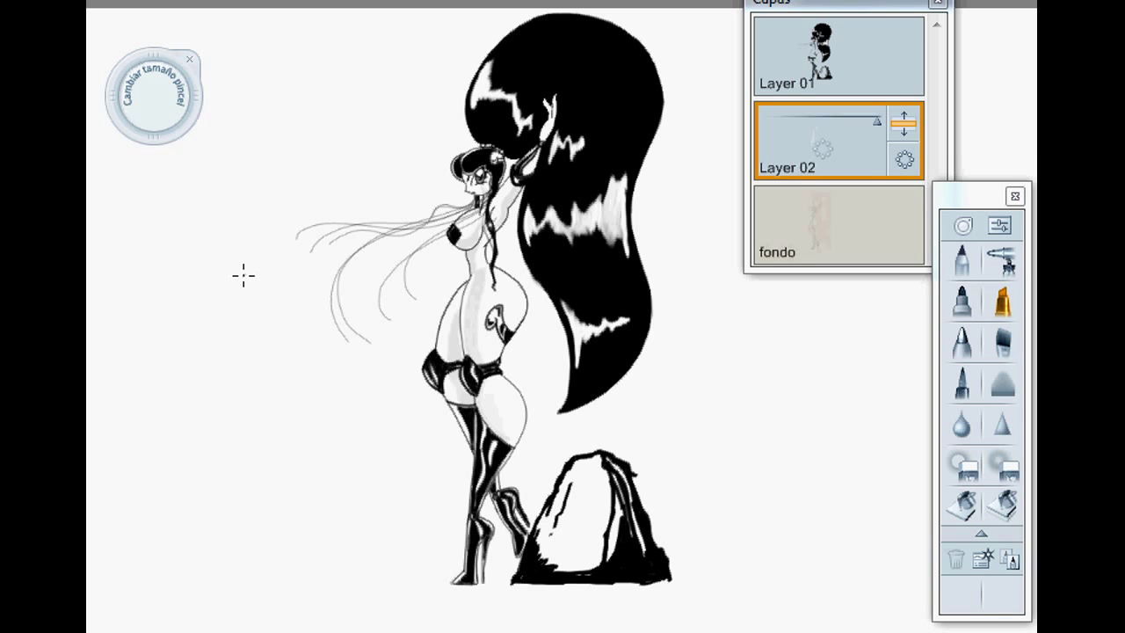
{"action": "mouse_move", "coordinate": [129, 454]}
{"action": "left_mouse_down"}
{"action": "mouse_move", "coordinate": [139, 536]}
{"action": "mouse_move", "coordinate": [171, 553]}
{"action": "left_mouse_up"}
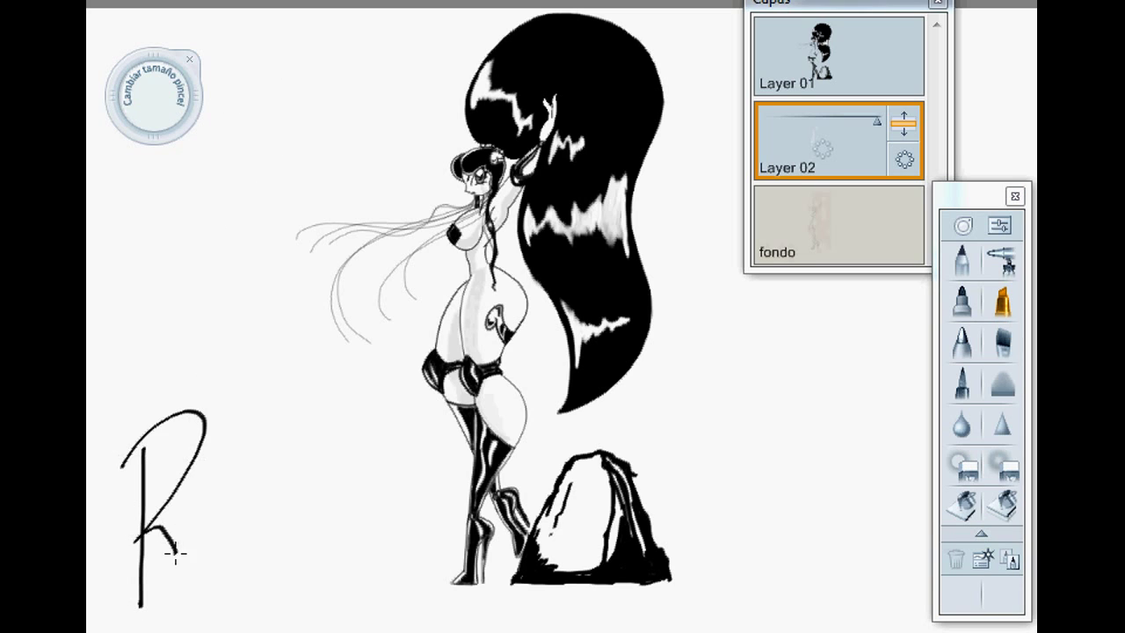
{"action": "left_click_drag", "start_coordinate": [191, 490], "coordinate": [211, 453]}
{"action": "left_click_drag", "start_coordinate": [236, 525], "coordinate": [274, 527]}
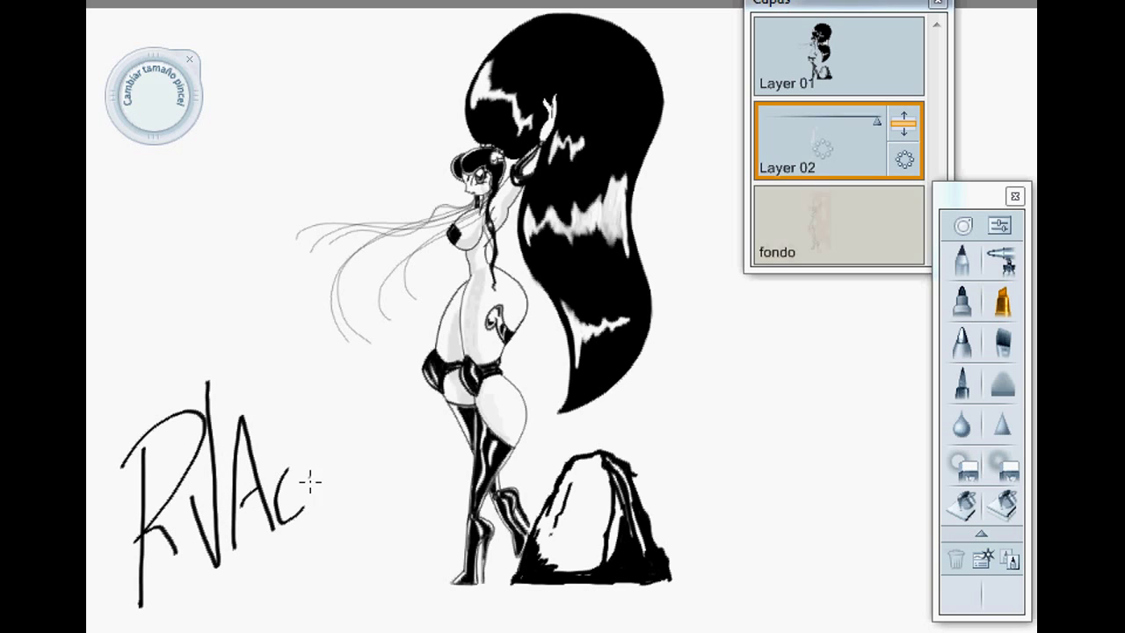
{"action": "left_click_drag", "start_coordinate": [311, 480], "coordinate": [317, 475]}
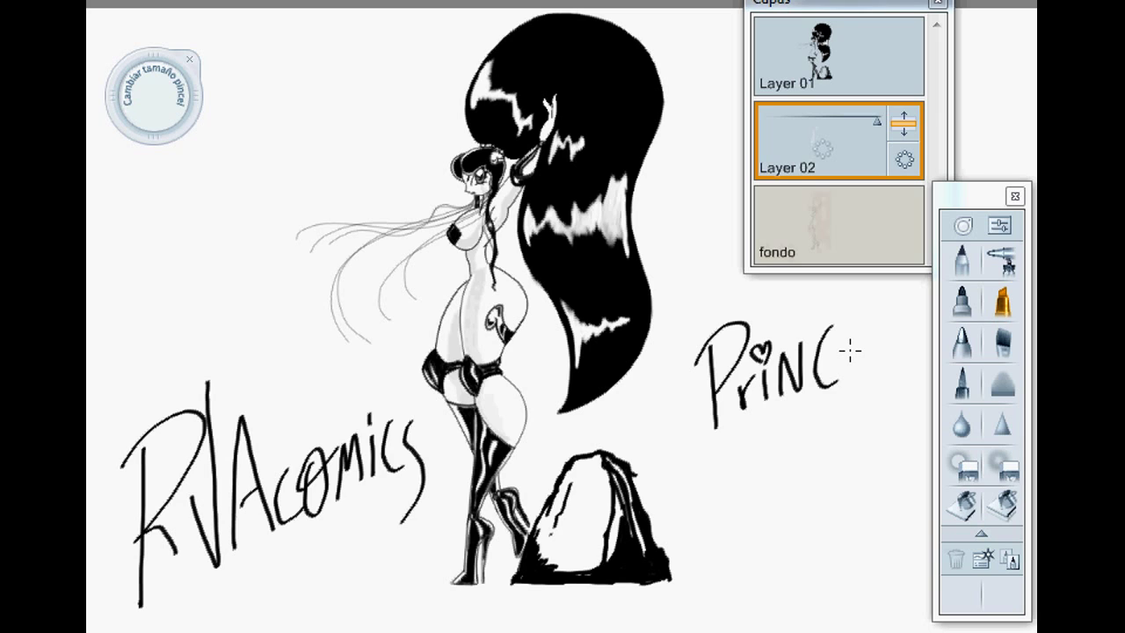
Handwrite the title "Princes Cätia" on two lines behind the hair and rock, with hearts dotting the letter i
{"action": "left_click_drag", "start_coordinate": [754, 455], "coordinate": [766, 545]}
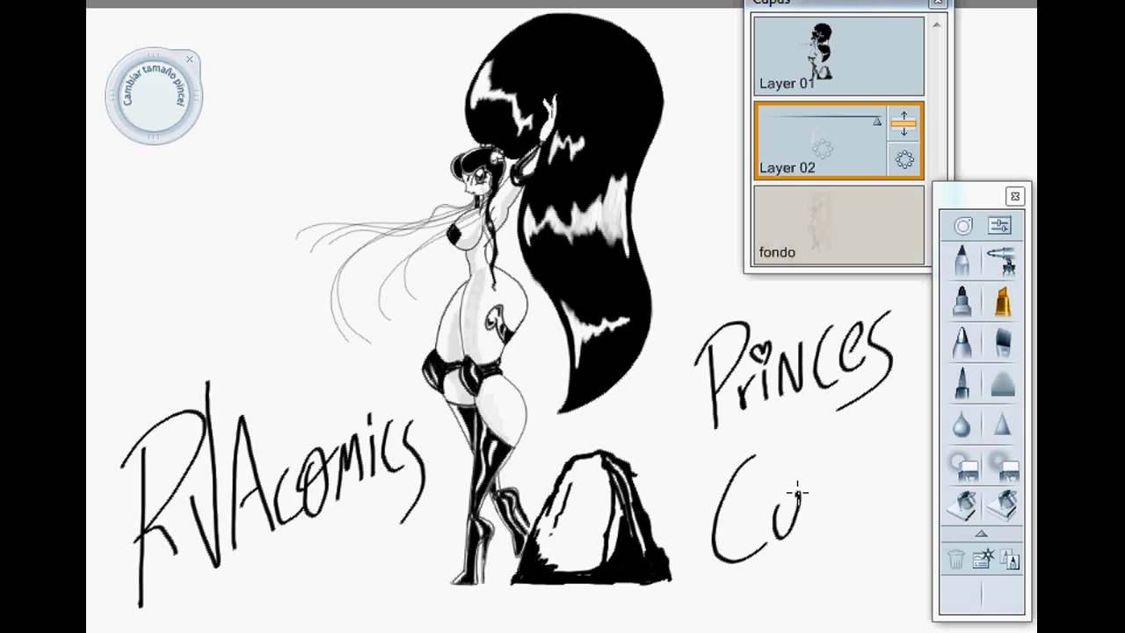
{"action": "mouse_move", "coordinate": [858, 450]}
{"action": "left_mouse_down"}
{"action": "mouse_move", "coordinate": [872, 455]}
{"action": "mouse_move", "coordinate": [861, 468]}
{"action": "mouse_move", "coordinate": [899, 471]}
{"action": "mouse_move", "coordinate": [924, 491]}
{"action": "left_mouse_up"}
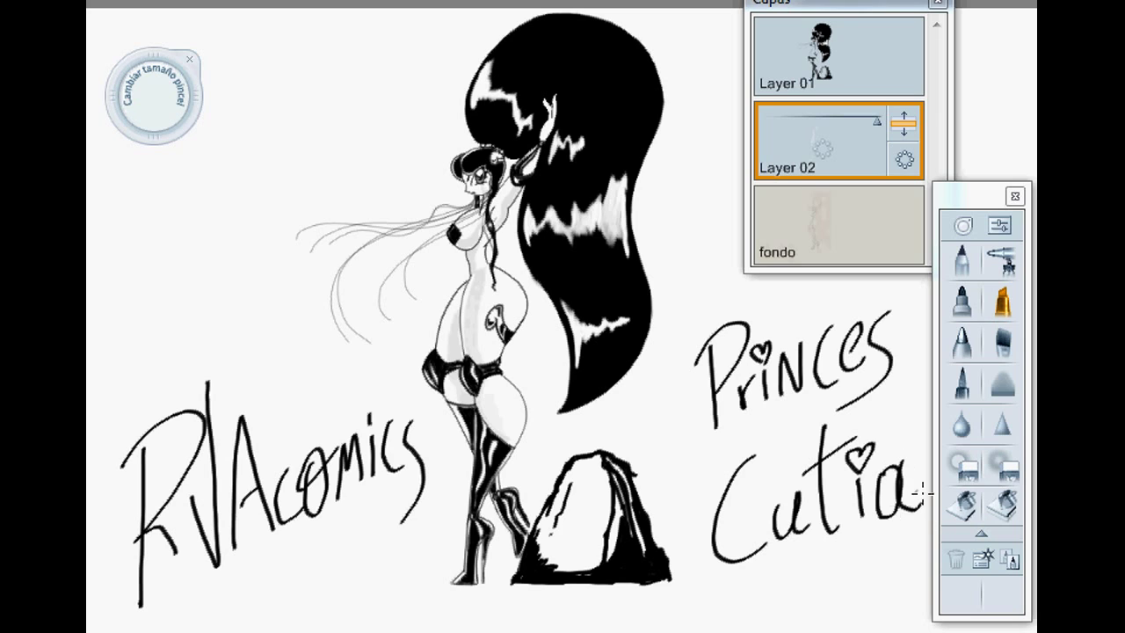
{"action": "mouse_move", "coordinate": [783, 501]}
{"action": "left_mouse_down"}
{"action": "mouse_move", "coordinate": [813, 480]}
{"action": "mouse_move", "coordinate": [774, 480]}
{"action": "left_mouse_up"}
{"action": "mouse_move", "coordinate": [755, 584]}
{"action": "left_mouse_down"}
{"action": "mouse_move", "coordinate": [770, 605]}
{"action": "mouse_move", "coordinate": [802, 584]}
{"action": "left_mouse_up"}
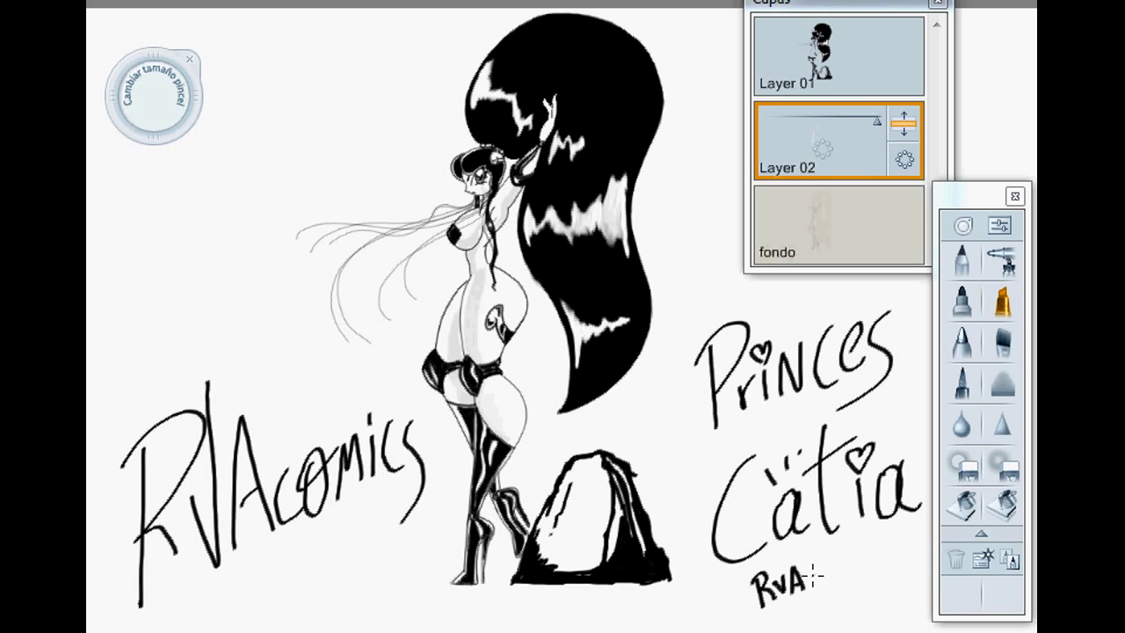
{"action": "key", "text": "ctrl+z"}
{"action": "key", "text": "ctrl+z"}
{"action": "key", "text": "ctrl+z"}
{"action": "key", "text": "ctrl+z"}
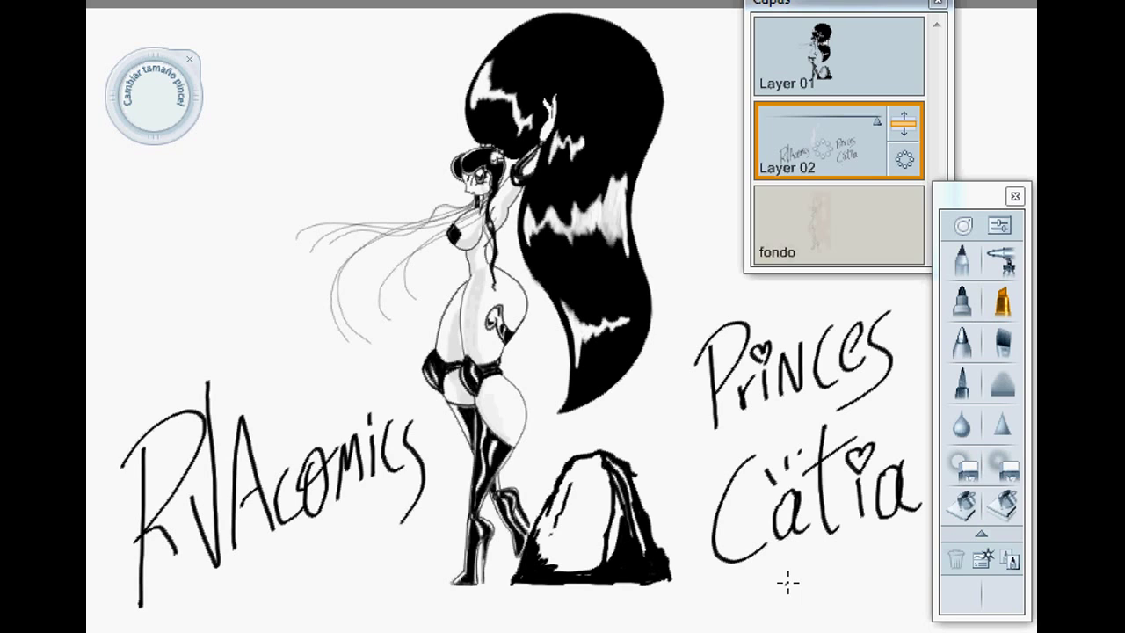
Handwrite "Kingdom of Bees" in small letters beneath the title and "SketchBook" in the blank area before the figure's face
{"action": "mouse_move", "coordinate": [768, 590]}
{"action": "left_mouse_down"}
{"action": "mouse_move", "coordinate": [845, 563]}
{"action": "mouse_move", "coordinate": [866, 567]}
{"action": "mouse_move", "coordinate": [853, 586]}
{"action": "mouse_move", "coordinate": [875, 567]}
{"action": "left_mouse_up"}
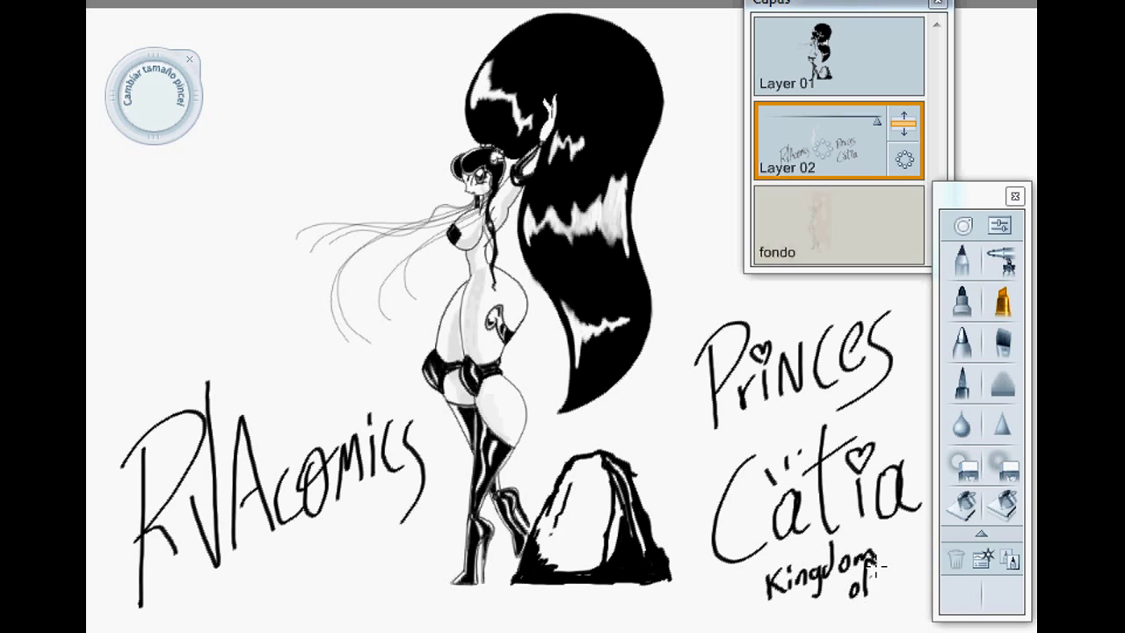
{"action": "mouse_move", "coordinate": [860, 607]}
{"action": "left_mouse_down"}
{"action": "mouse_move", "coordinate": [895, 605]}
{"action": "mouse_move", "coordinate": [900, 619]}
{"action": "left_mouse_up"}
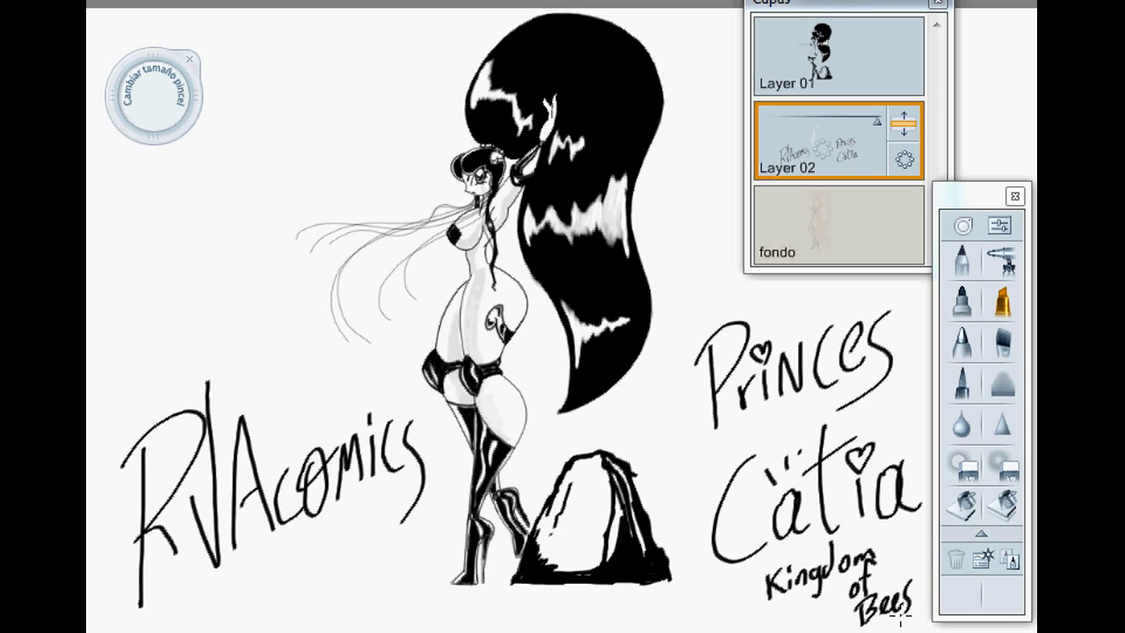
{"action": "mouse_move", "coordinate": [191, 165]}
{"action": "left_mouse_down"}
{"action": "mouse_move", "coordinate": [223, 187]}
{"action": "mouse_move", "coordinate": [249, 163]}
{"action": "mouse_move", "coordinate": [287, 169]}
{"action": "mouse_move", "coordinate": [306, 136]}
{"action": "mouse_move", "coordinate": [325, 179]}
{"action": "mouse_move", "coordinate": [392, 167]}
{"action": "left_mouse_up"}
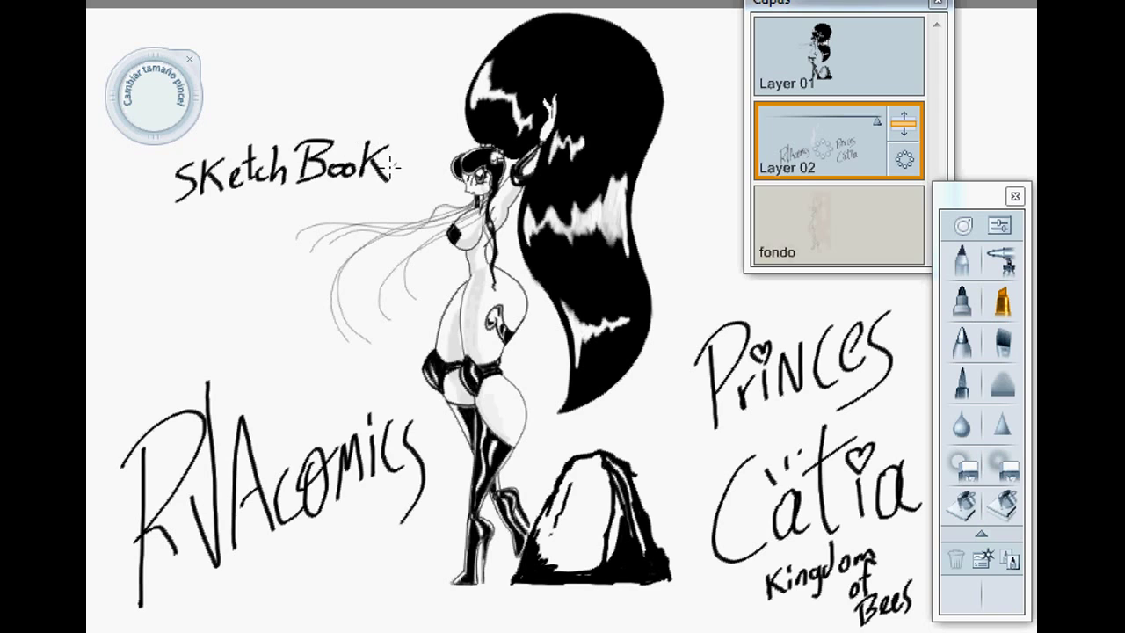